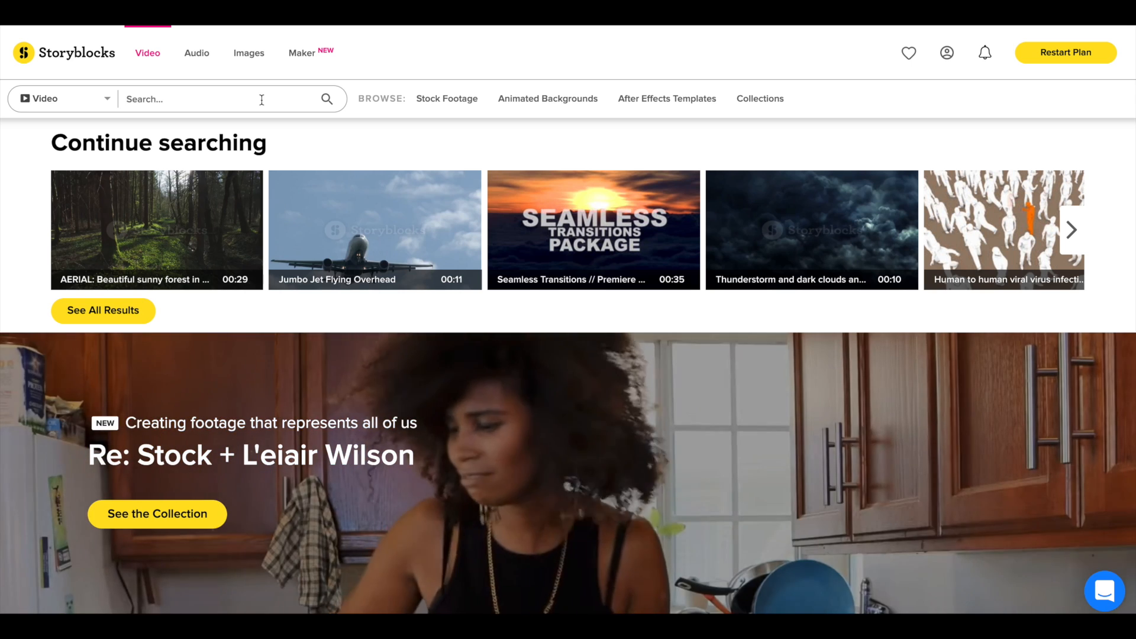
- Search the stock videos for "interview" and download the clip of the employer asking a woman questions
left_click(262, 100)
type("interview")
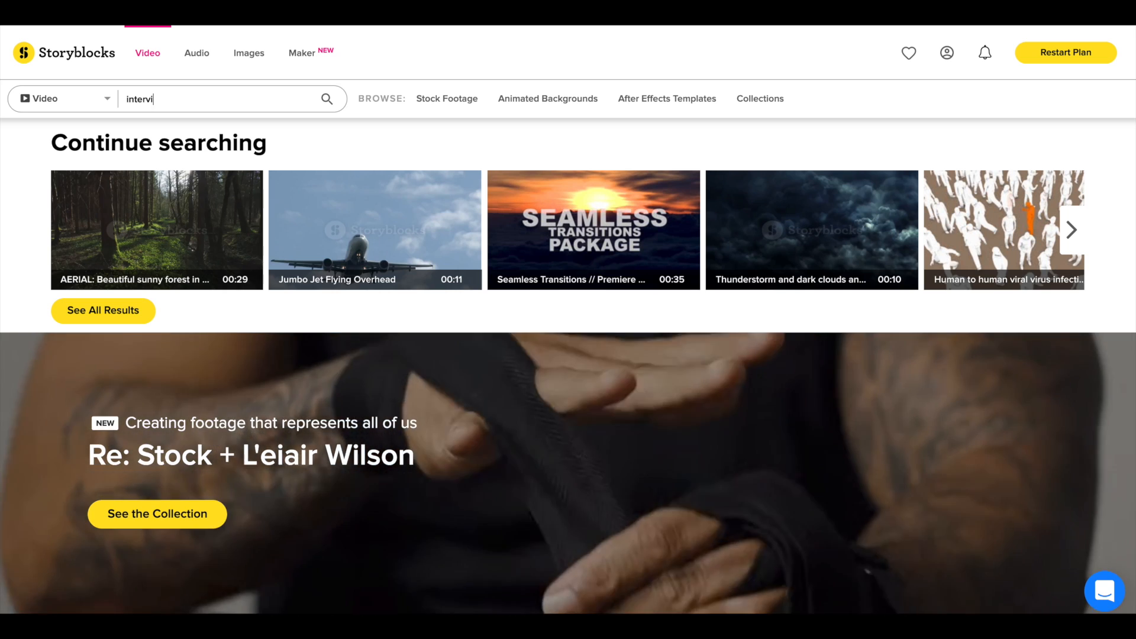
key("Return")
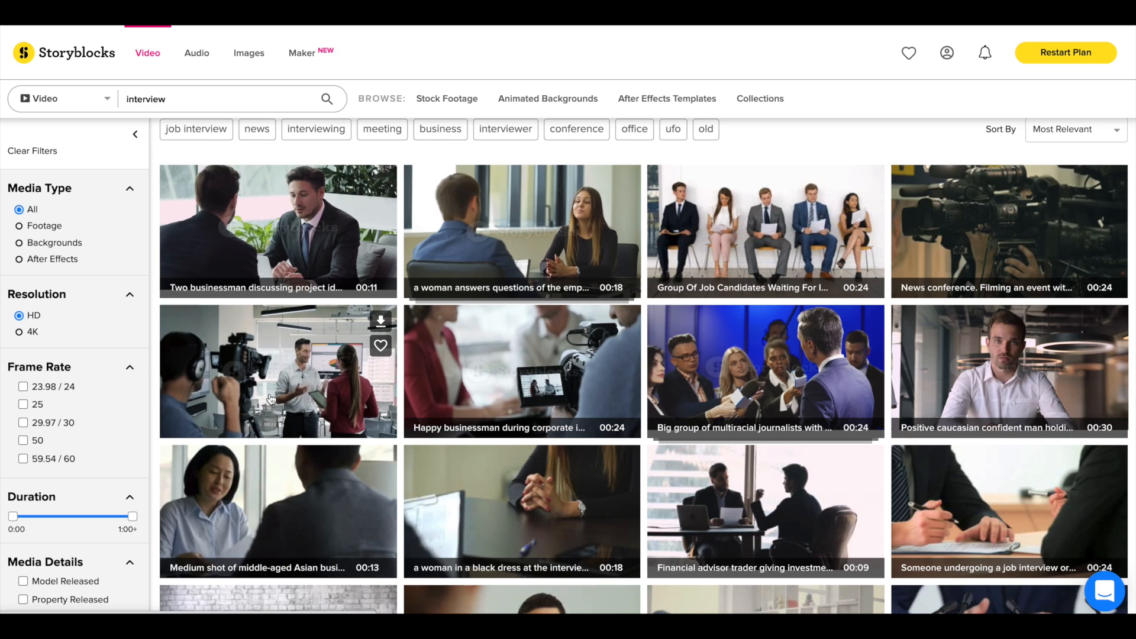
scroll(657, 423, "down", 7)
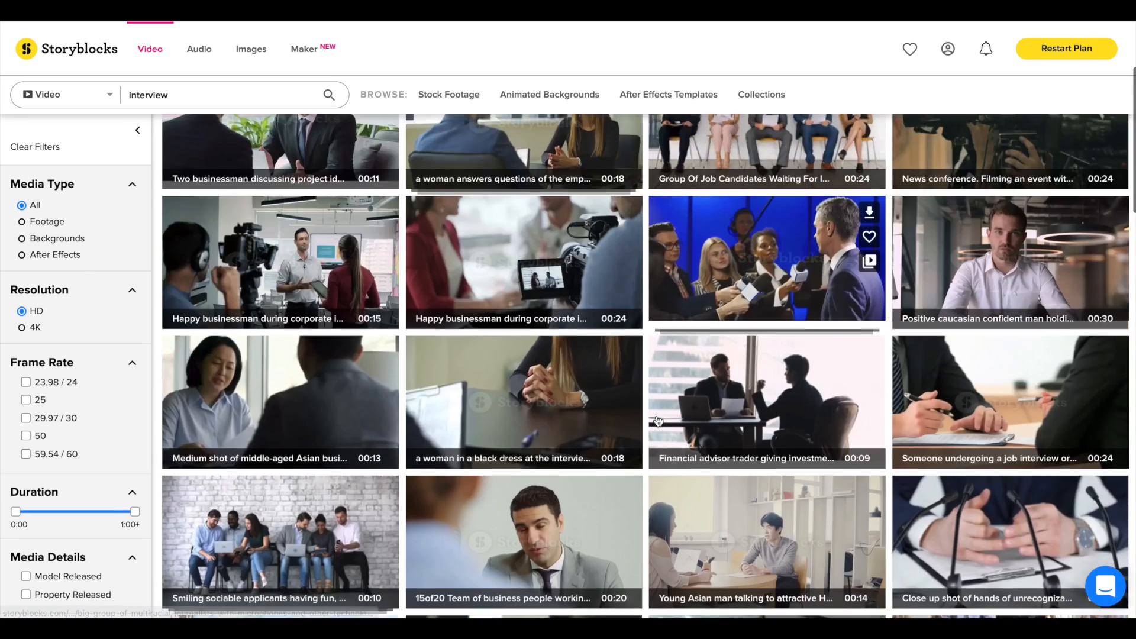
scroll(658, 422, "down", 5)
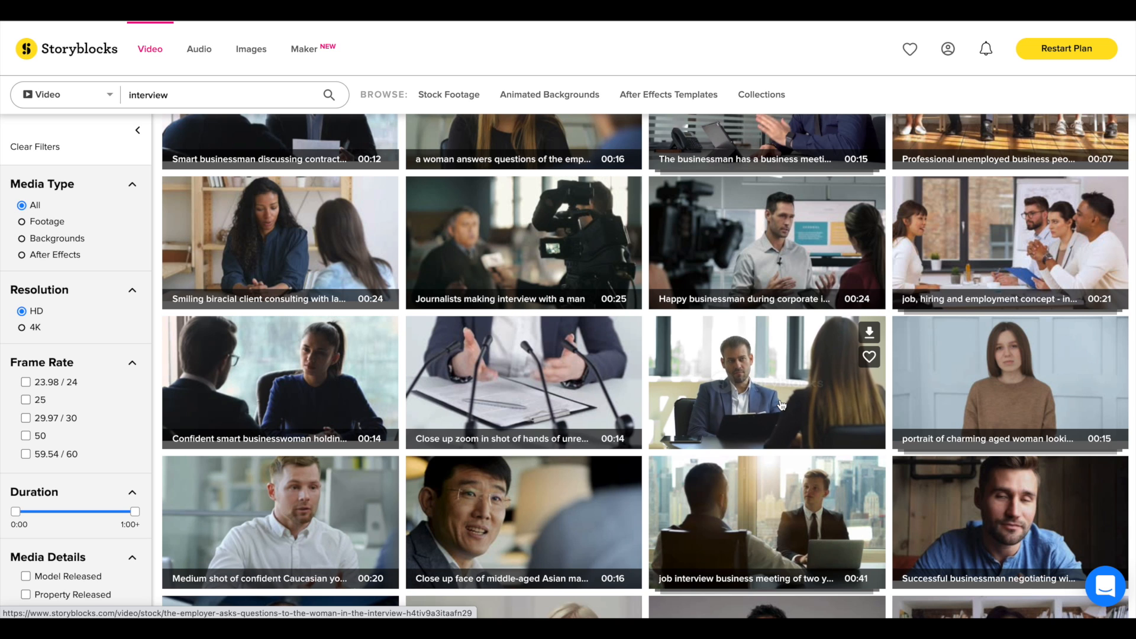
left_click(869, 333)
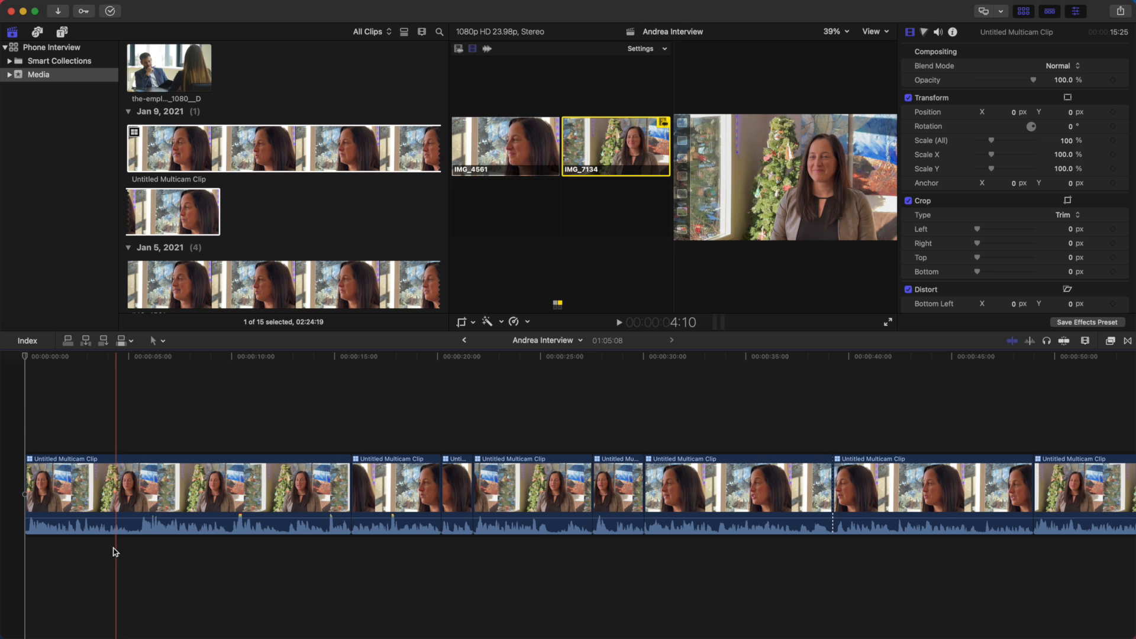
- In Final Cut Pro, connect the downloaded employer clip above the first interview clip at about 5:15 and trim it to about 7:03 long
key("space")
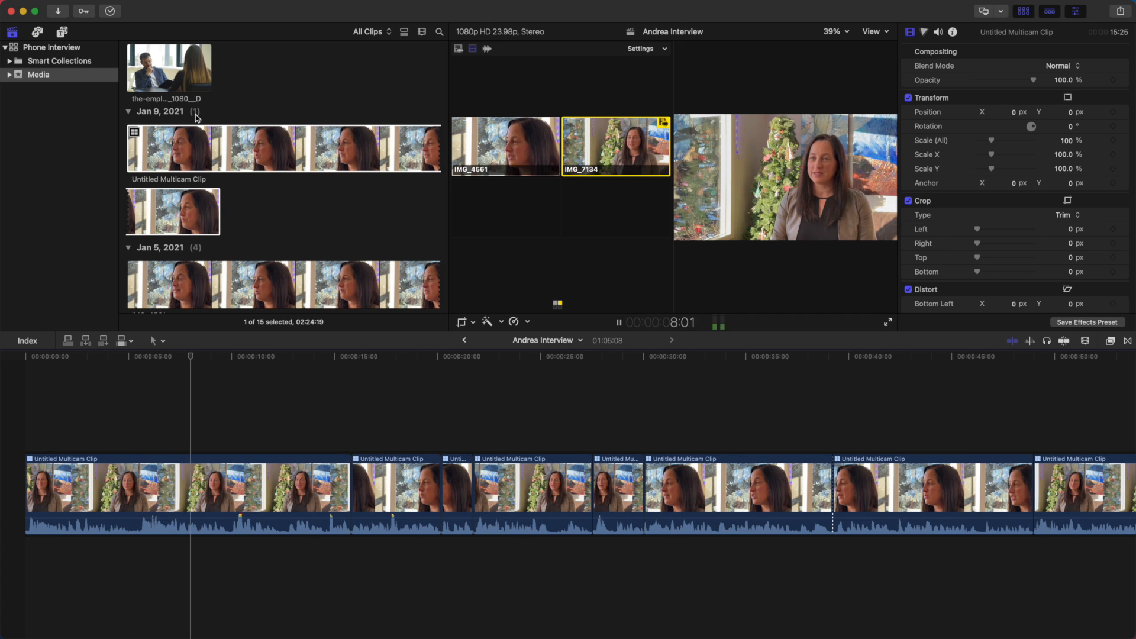
key("space")
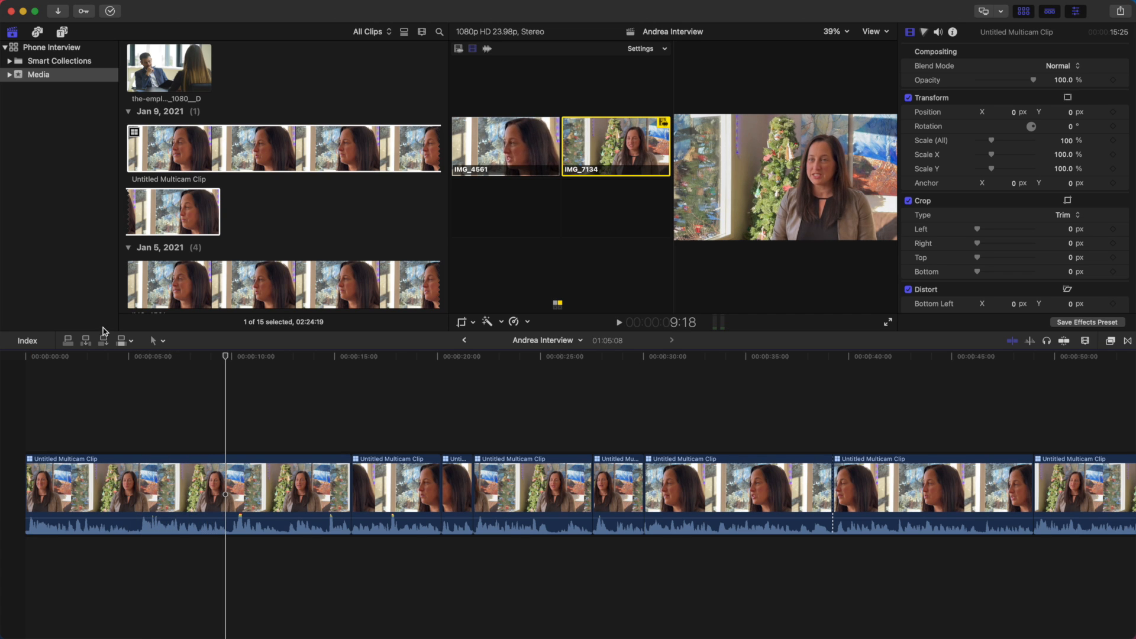
left_click(140, 443)
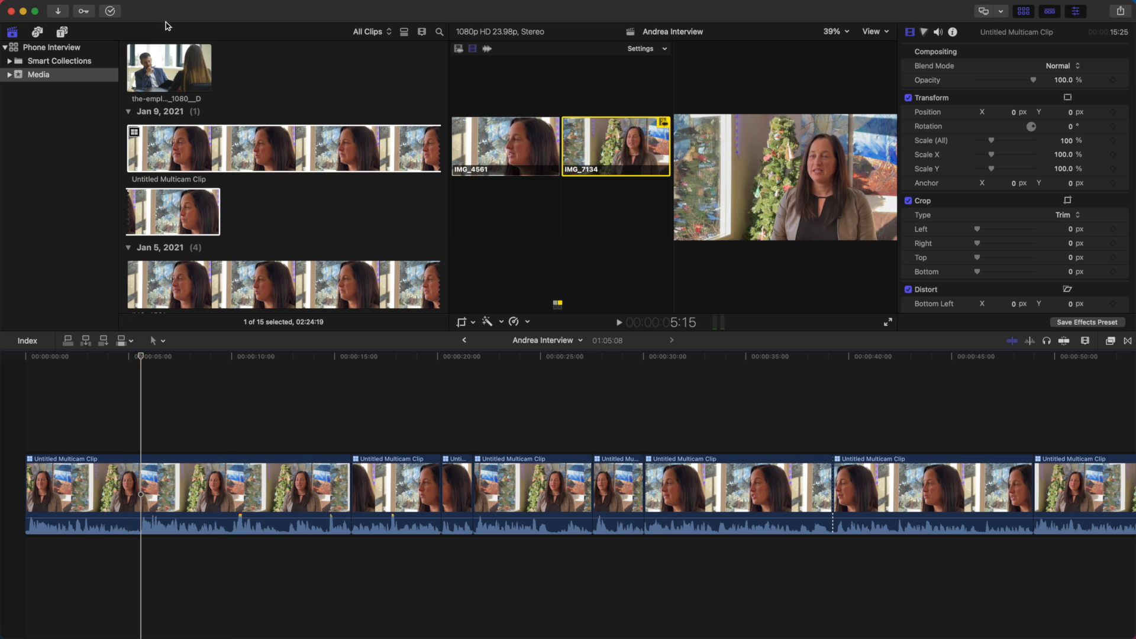
left_click(159, 62)
left_click_drag(159, 62, 143, 413)
left_click_drag(748, 406, 287, 404)
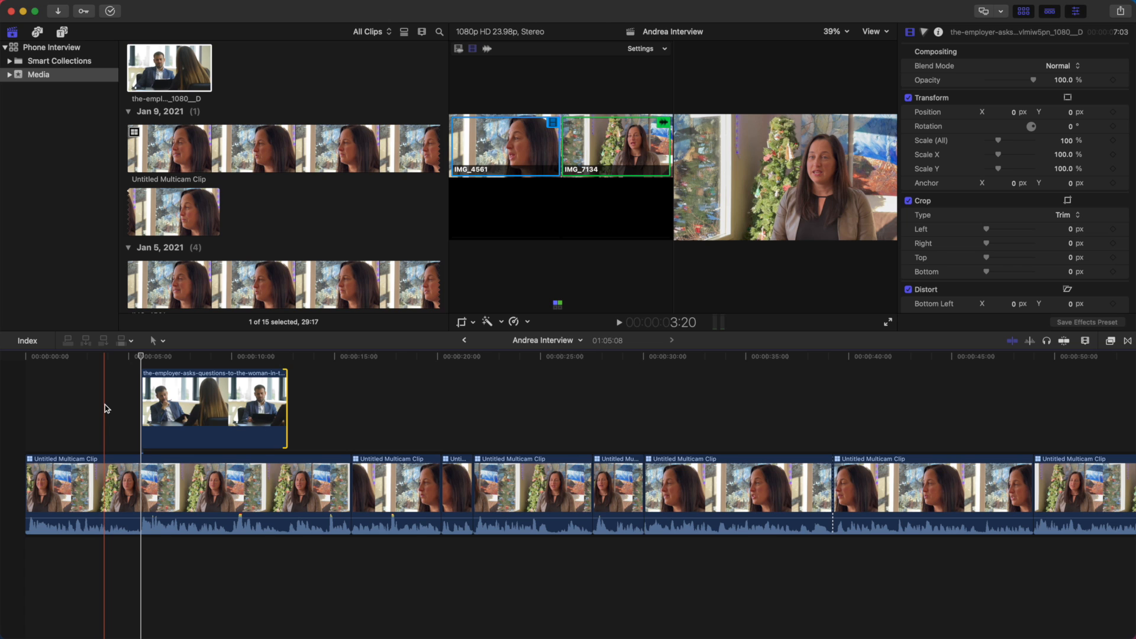
key("space")
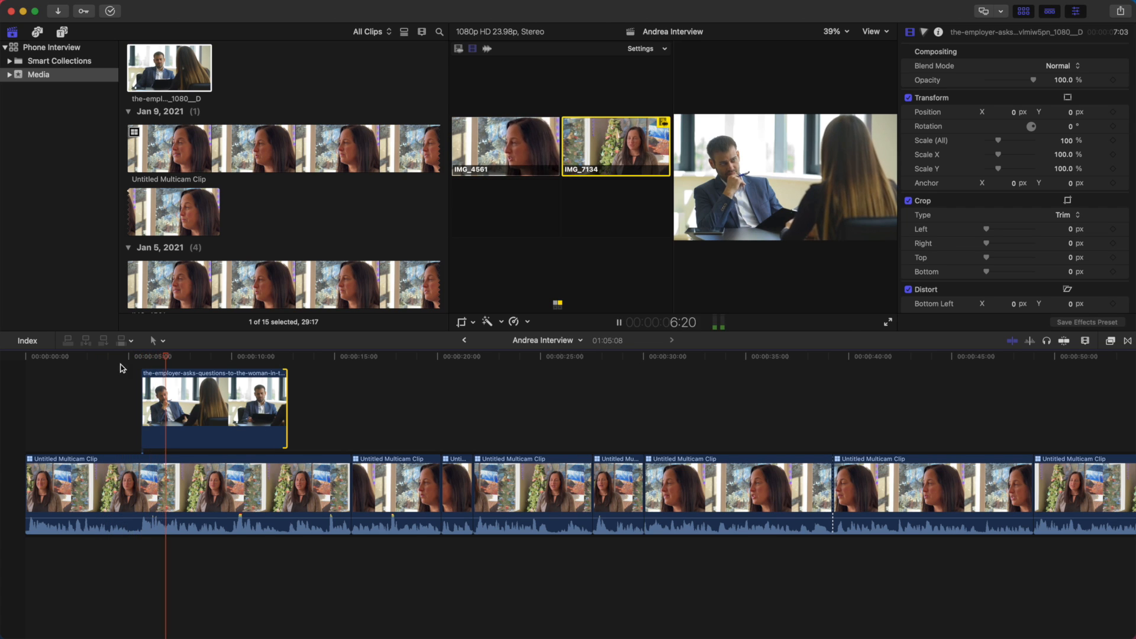
- Hide the media browser and try raising the first interview clip's volume in its audio settings
left_click(1022, 13)
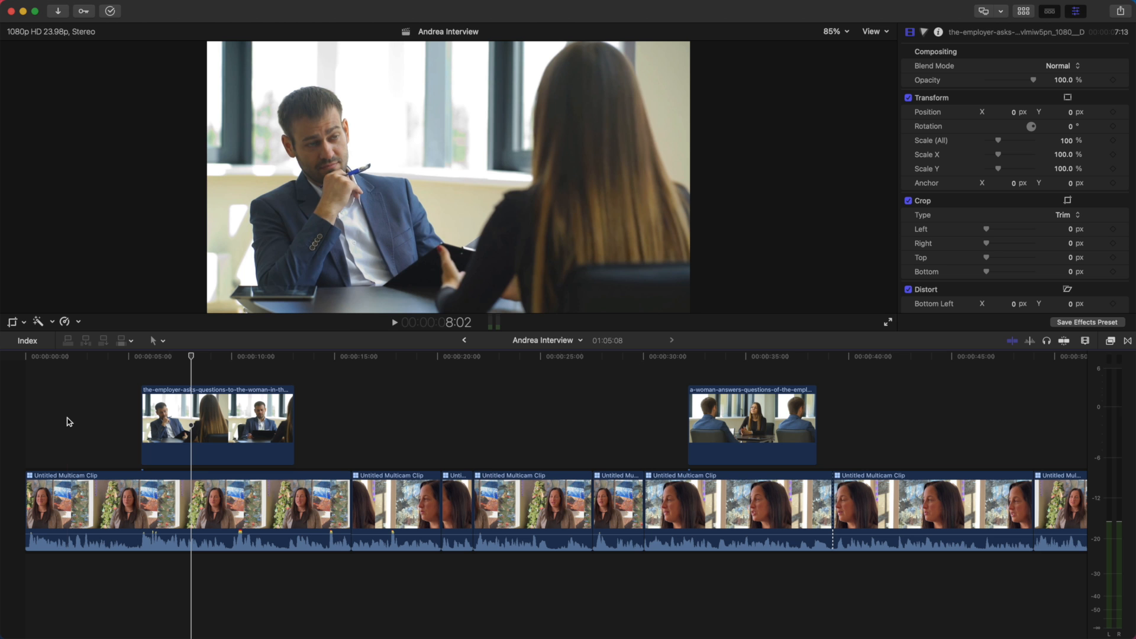
left_click(126, 506)
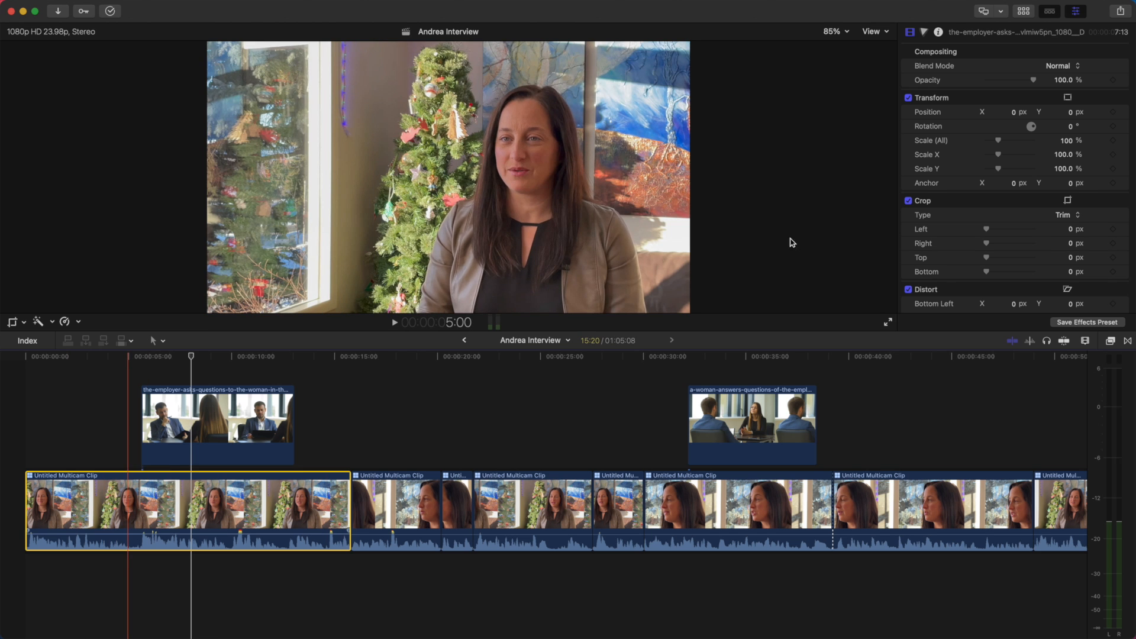
left_click(937, 32)
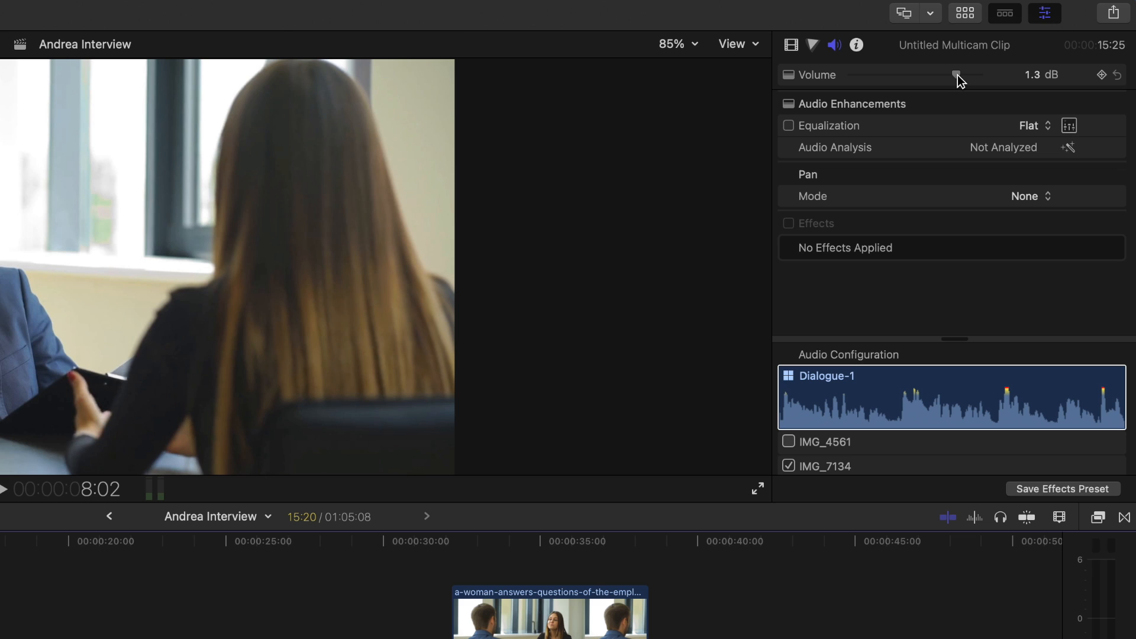
left_click_drag(957, 76, 966, 75)
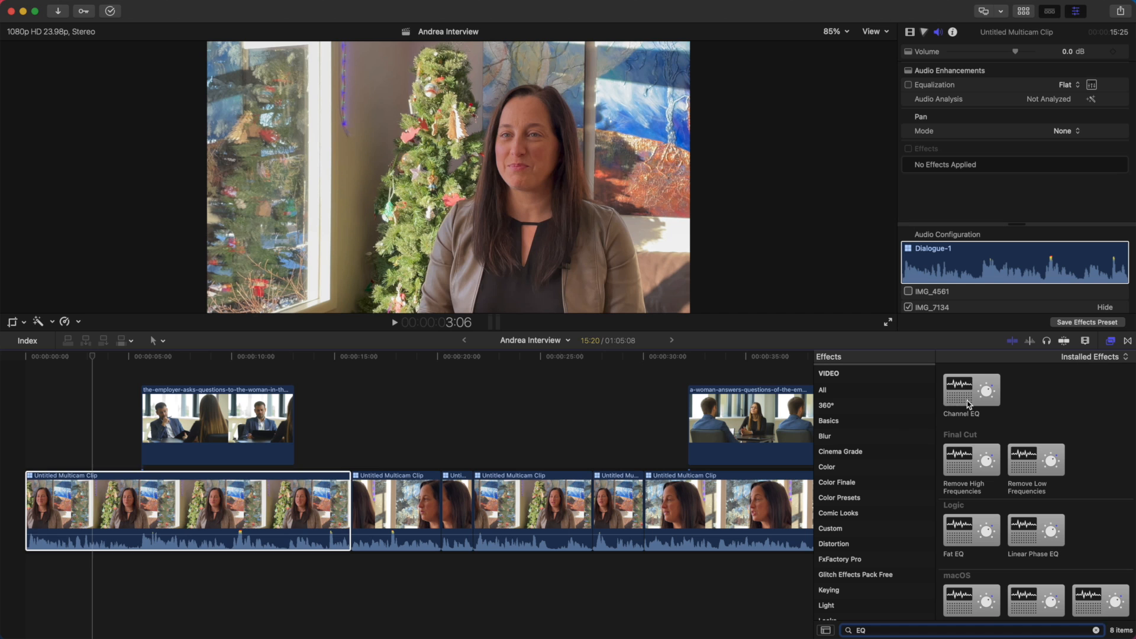
- Apply Channel EQ to the first interview clip, rolling off frequencies below 78 Hz and above 8400 Hz with the analyzer on
left_click_drag(968, 405, 155, 503)
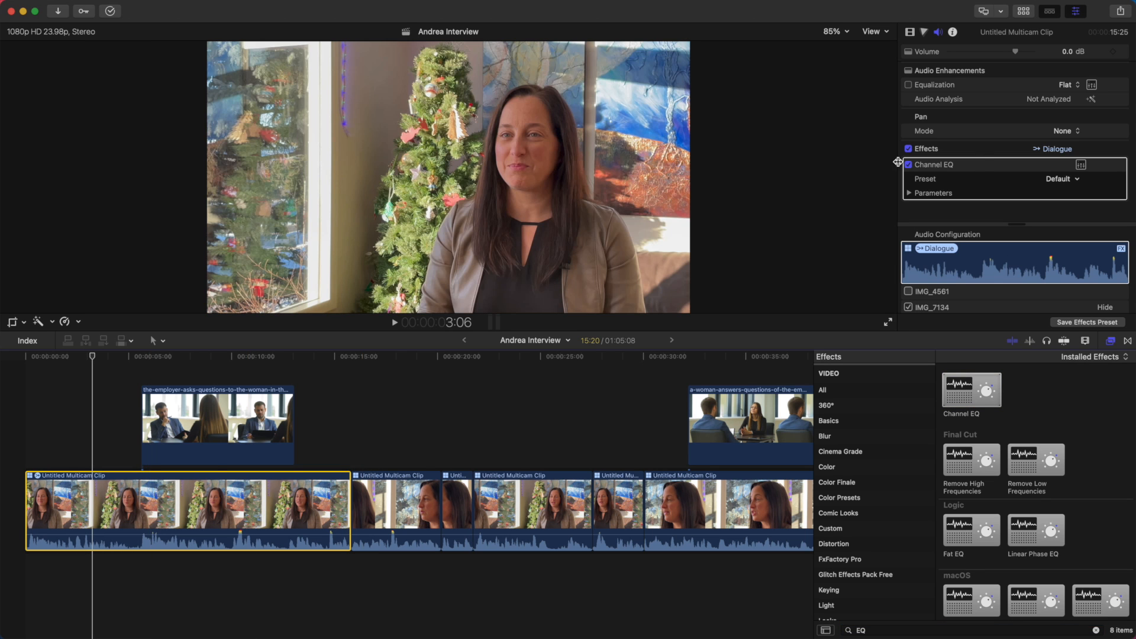
left_click(1082, 167)
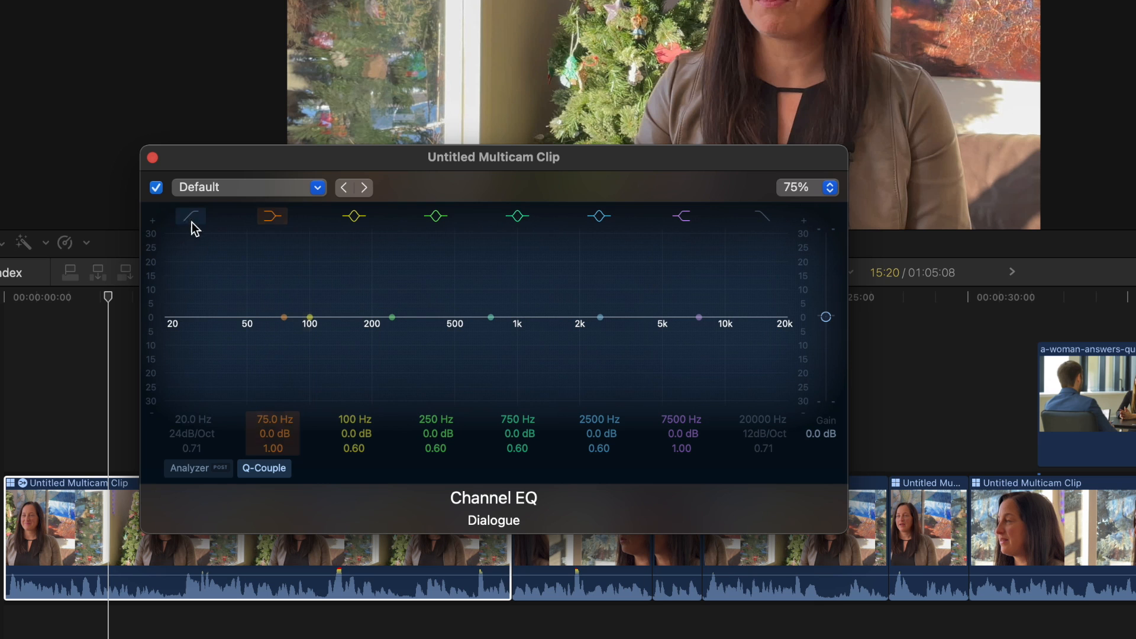
left_click(191, 216)
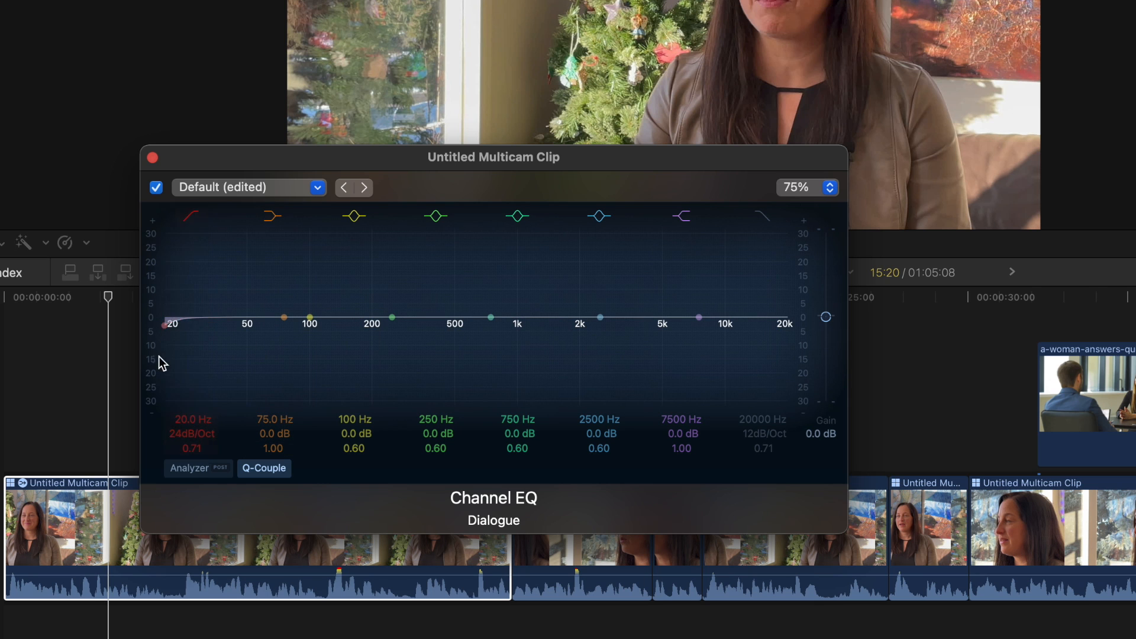
left_click(184, 468)
left_click_drag(168, 325, 299, 322)
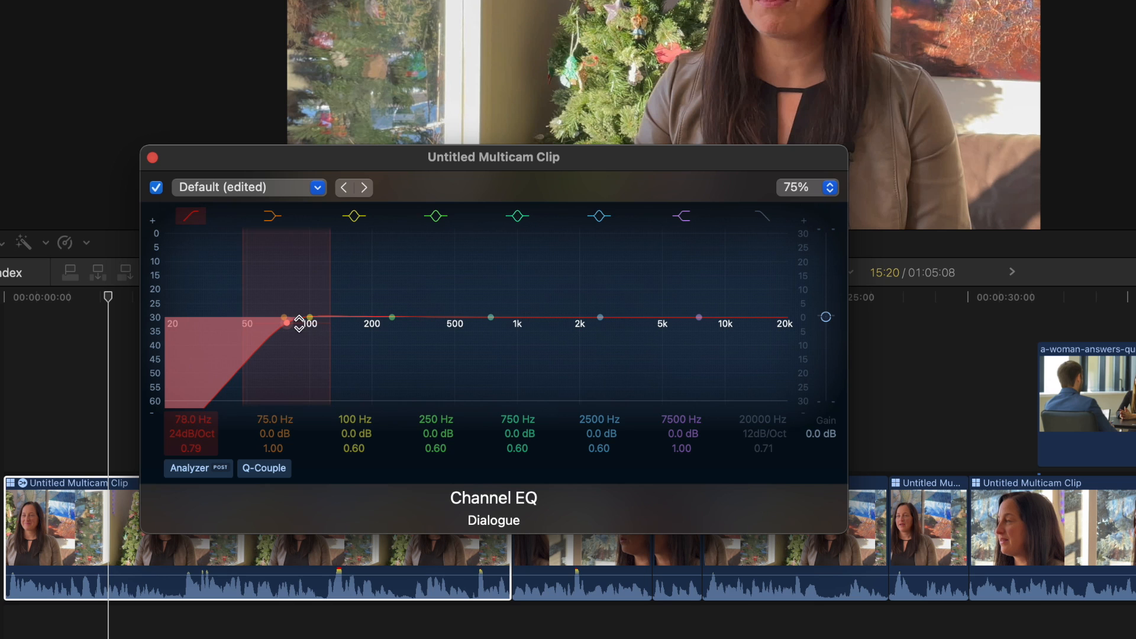
left_click(785, 325)
left_click_drag(785, 325, 701, 317)
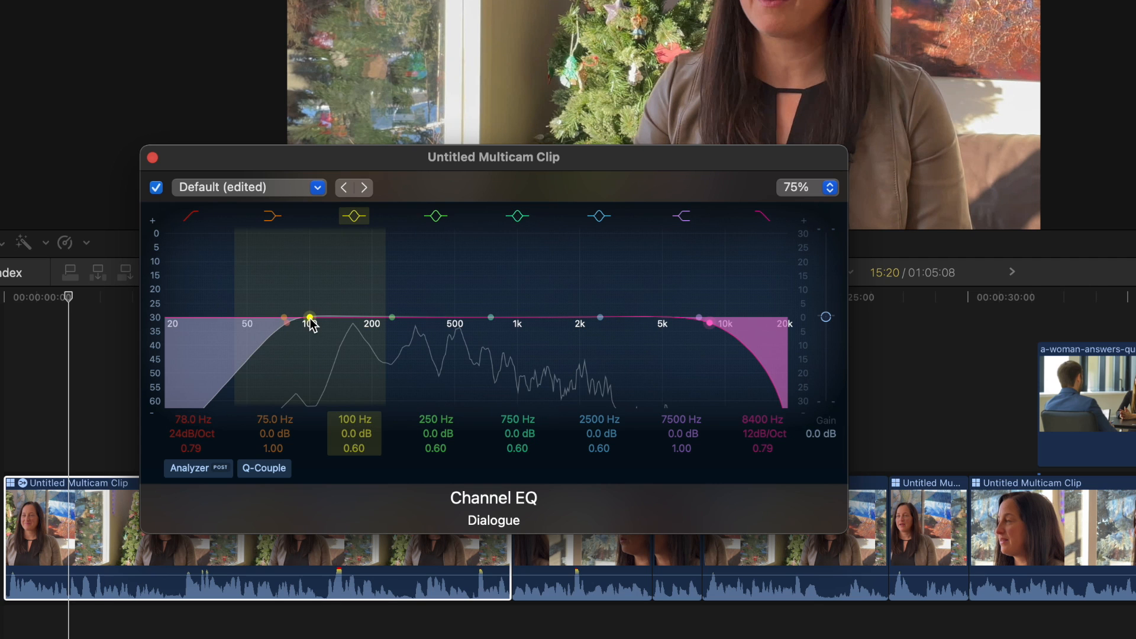
- Boost the yellow EQ band by 3.5 dB at 142 Hz with a Q of 2.90, and slightly raise the high-shelf band
left_click_drag(310, 319, 338, 307)
left_click_drag(265, 297, 293, 300)
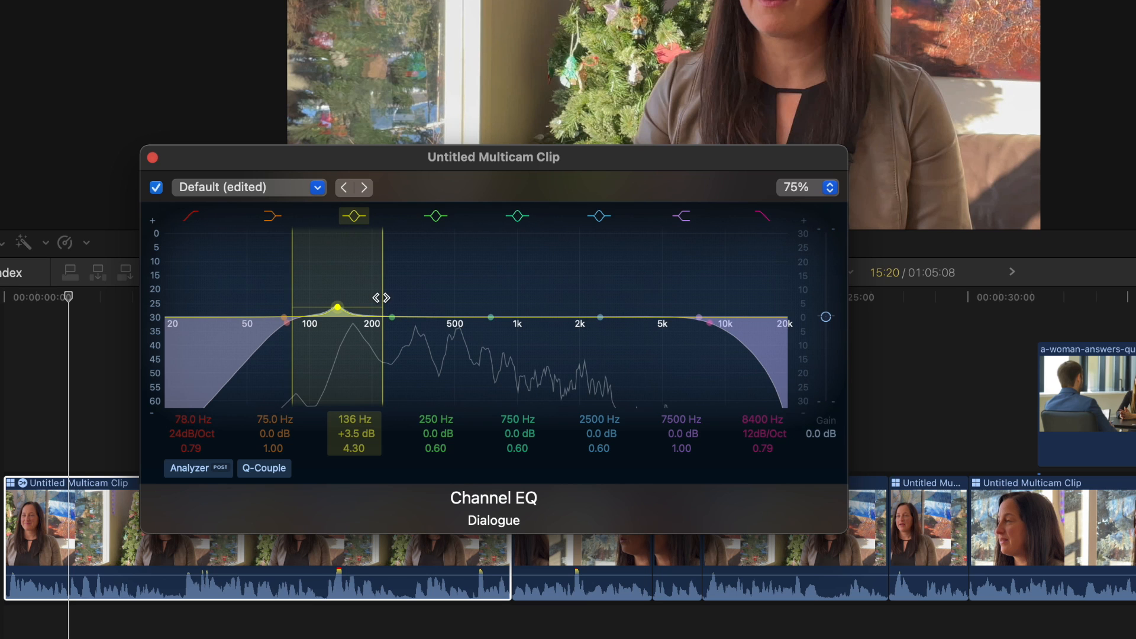
left_click_drag(382, 295, 386, 296)
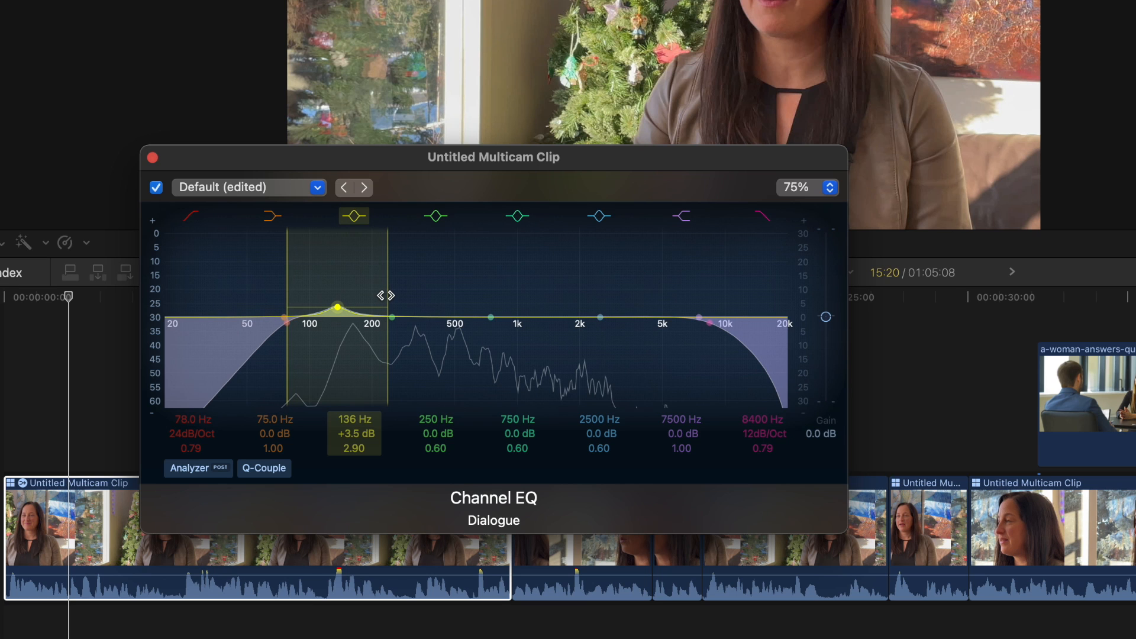
left_click_drag(337, 308, 341, 312)
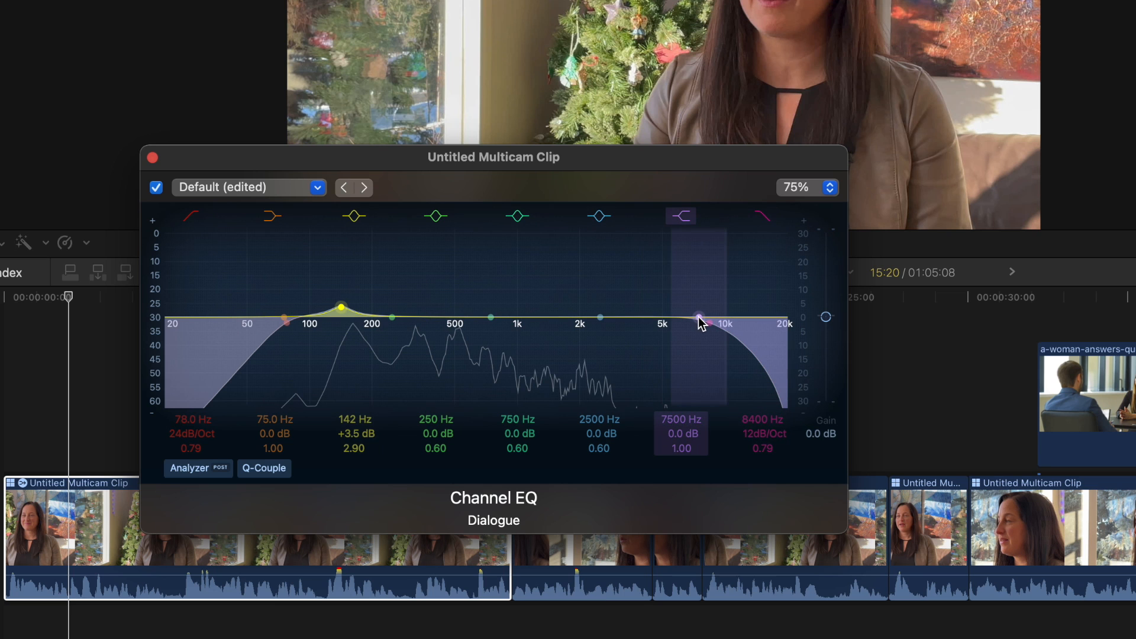
left_click_drag(700, 323, 675, 313)
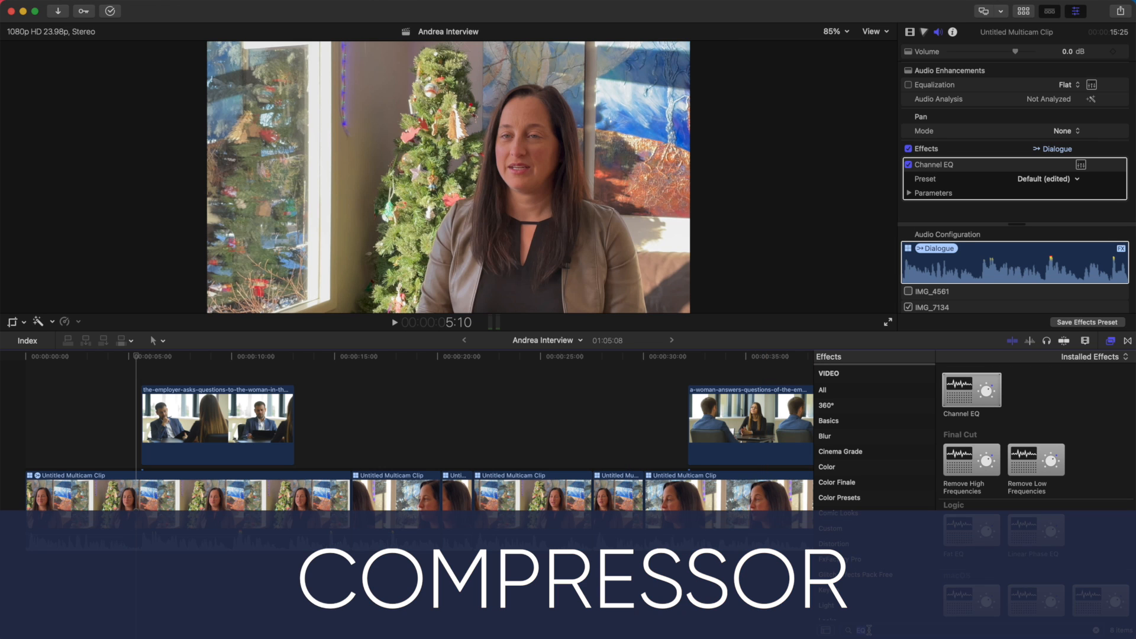
- Apply the Compressor audio effect to the first interview clip and compare the sound with it off and on
double_click(861, 630)
type("compress")
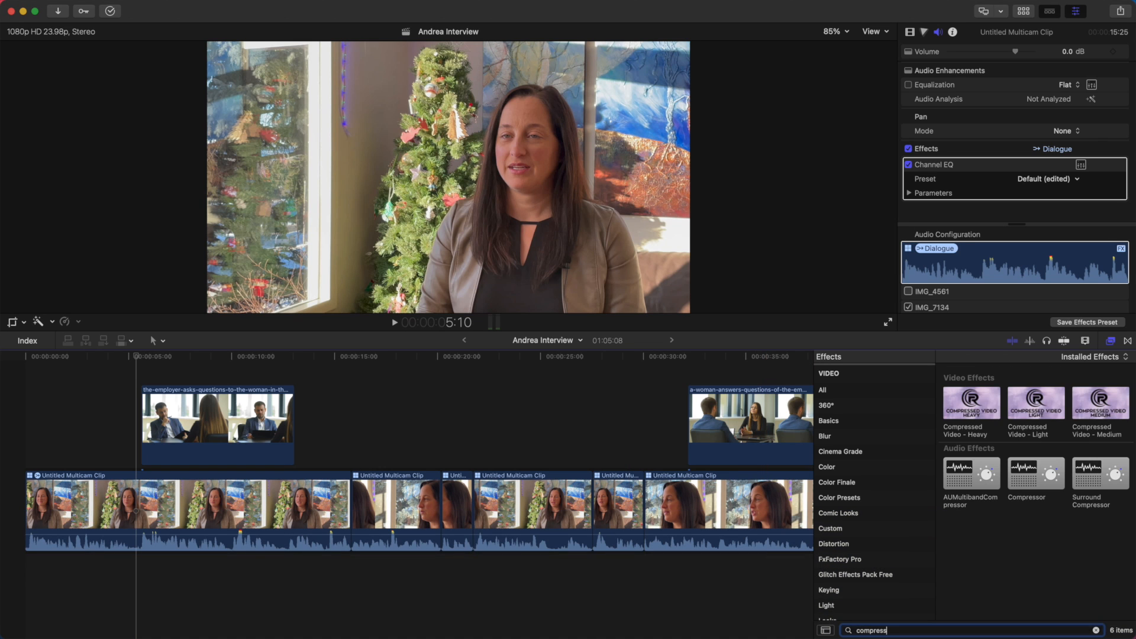
left_click_drag(1032, 470, 232, 502)
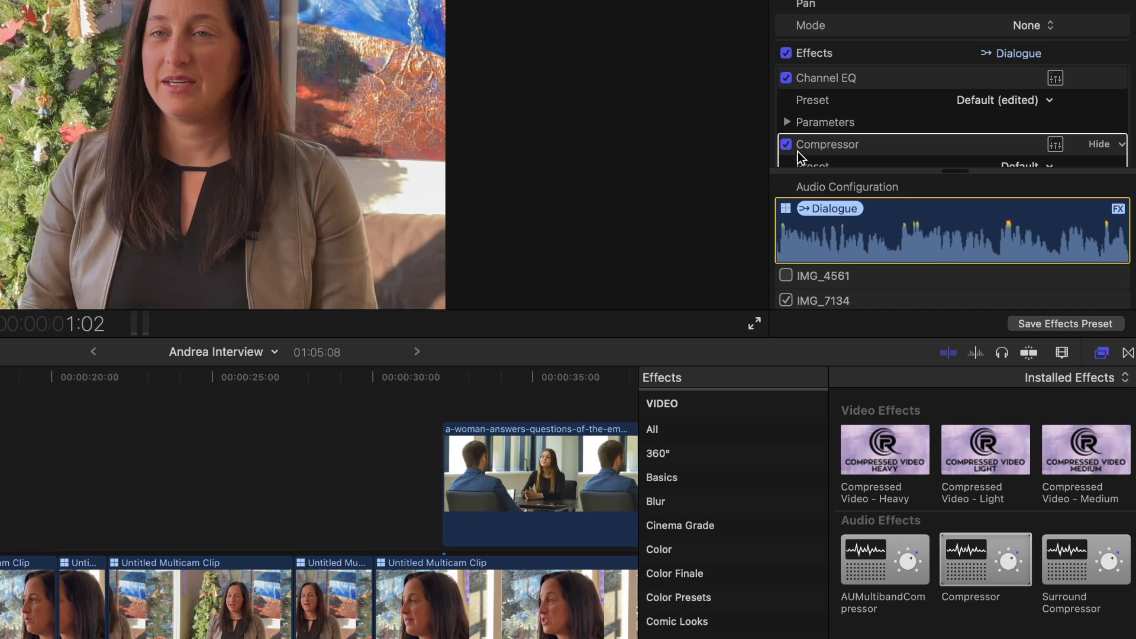
left_click(909, 207)
left_click(908, 208)
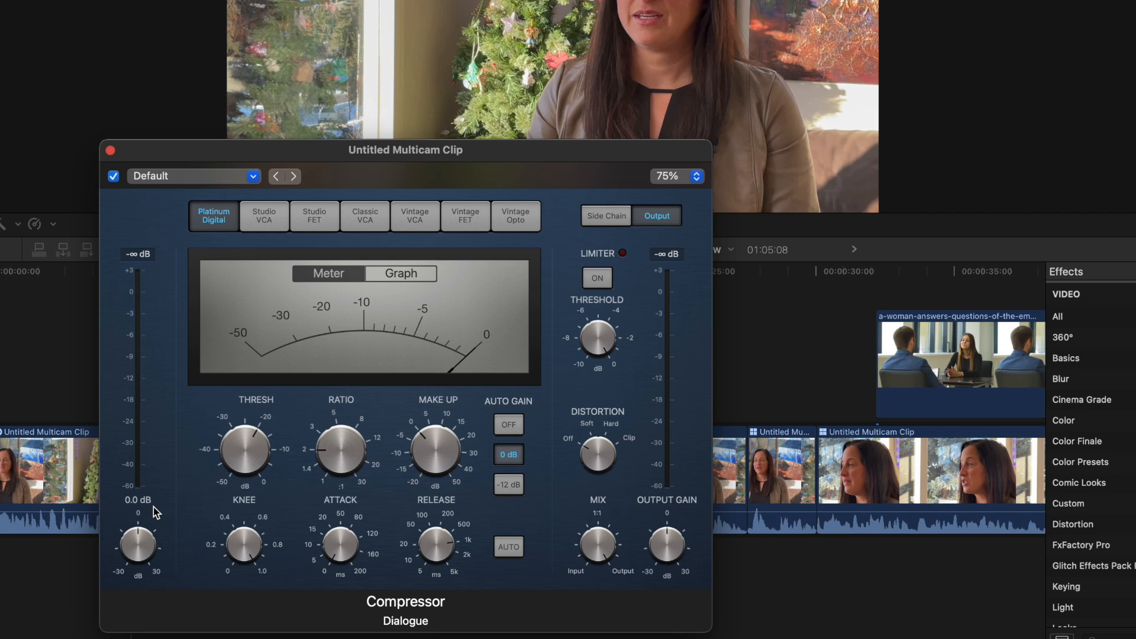
- Play the interview to check its levels in the Compressor and raise the threshold slightly
left_click(15, 441)
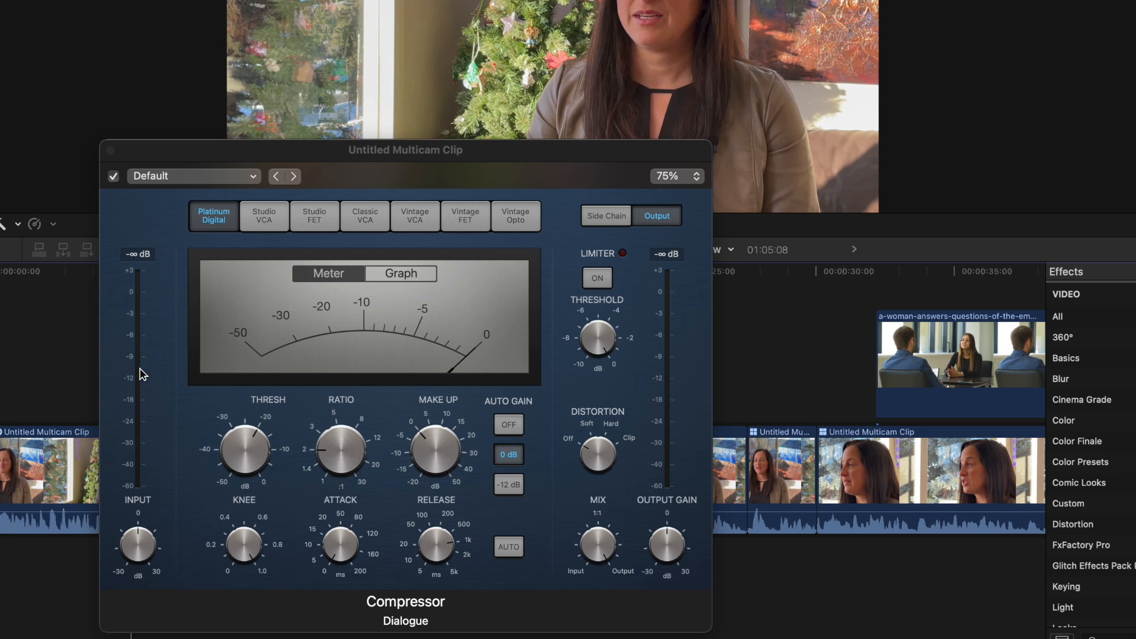
key("space")
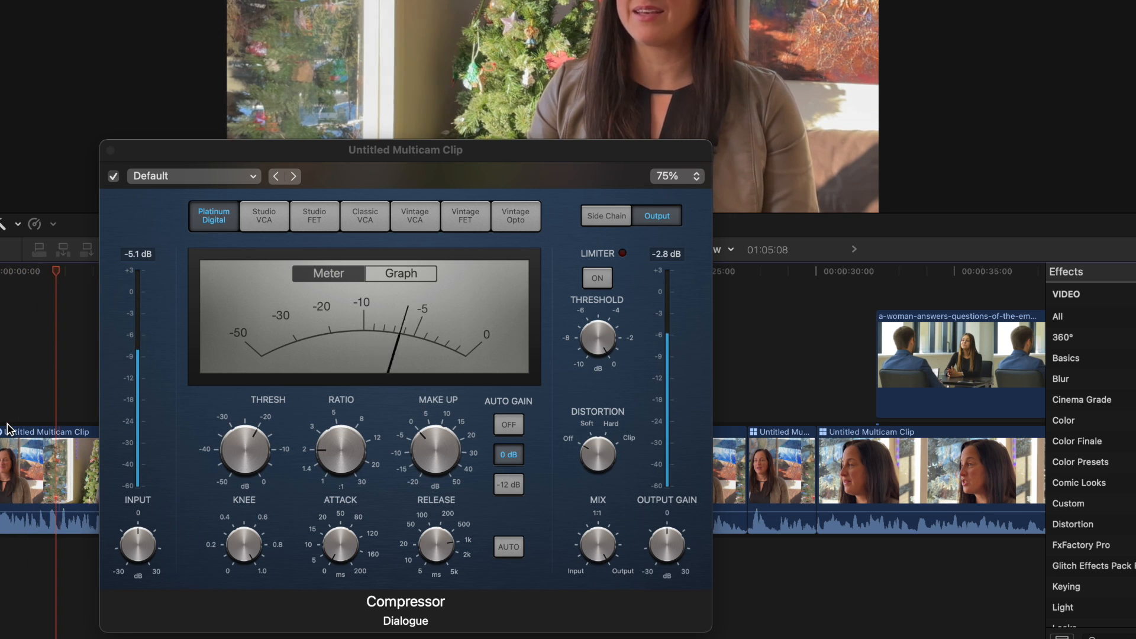
key("space")
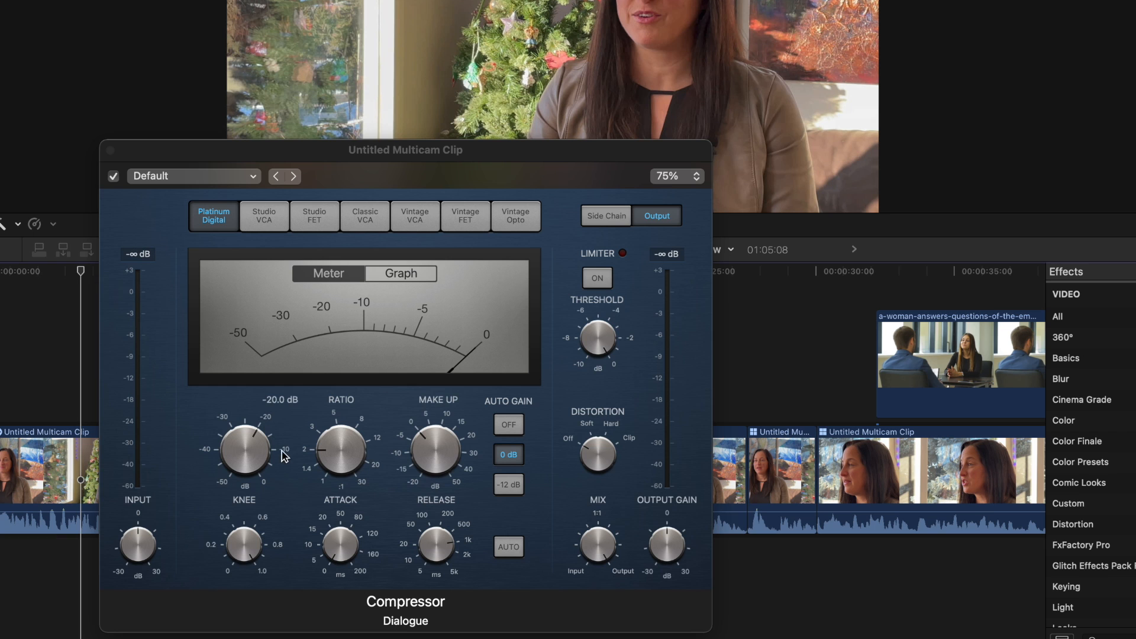
left_click(261, 452)
left_click_drag(261, 452, 262, 445)
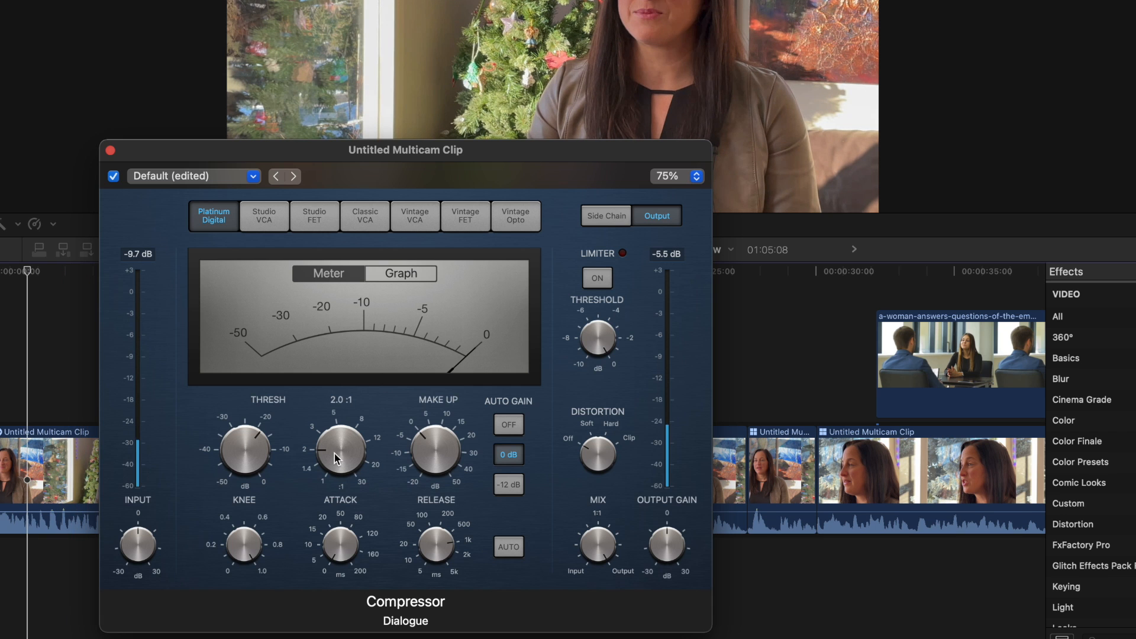
- Increase the Compressor's ratio slightly, shorten its release time and play back the result
left_click_drag(334, 453, 336, 445)
left_click_drag(337, 446, 345, 437)
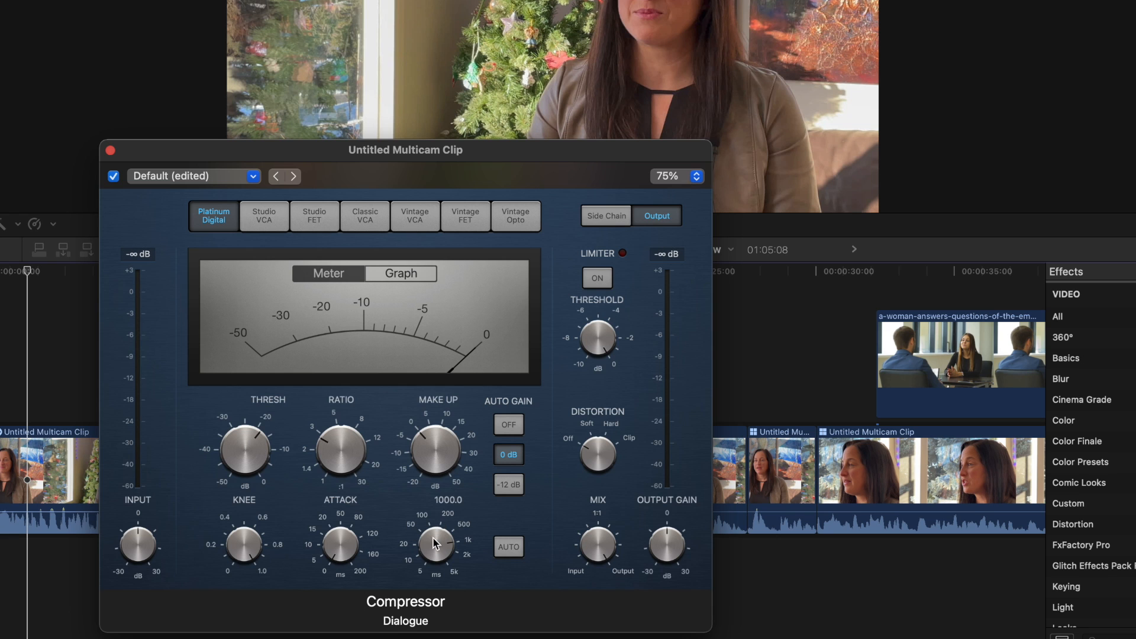
left_click_drag(434, 539, 435, 613)
key("space")
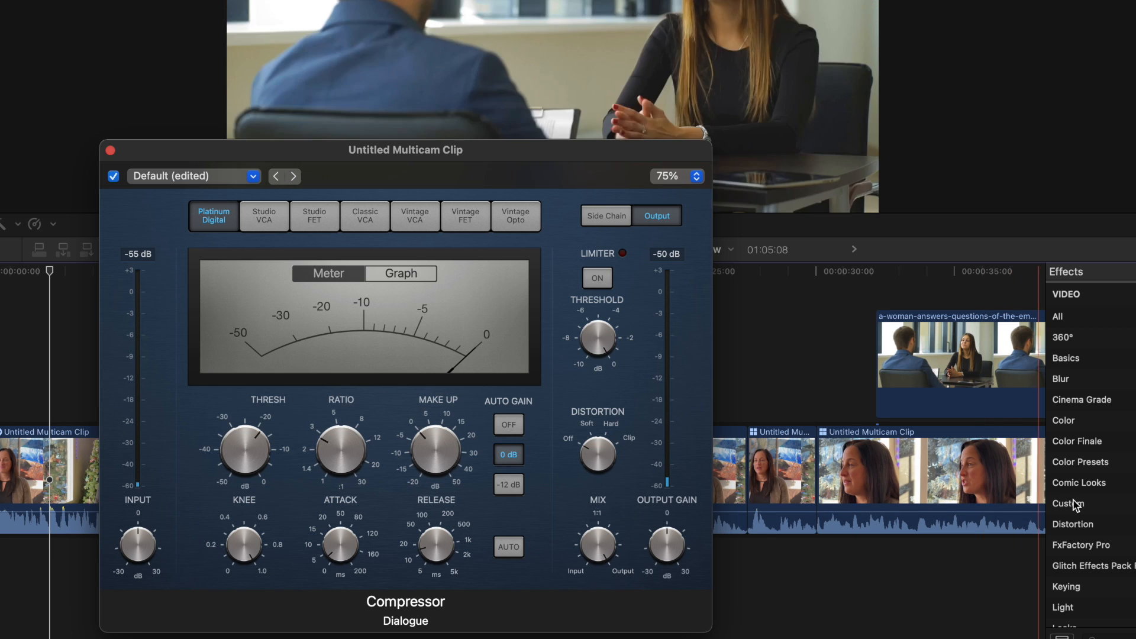
- Apply the Final Cut Limiter effect to the first interview clip and set its mode to Legacy
key("super+a")
type("limit")
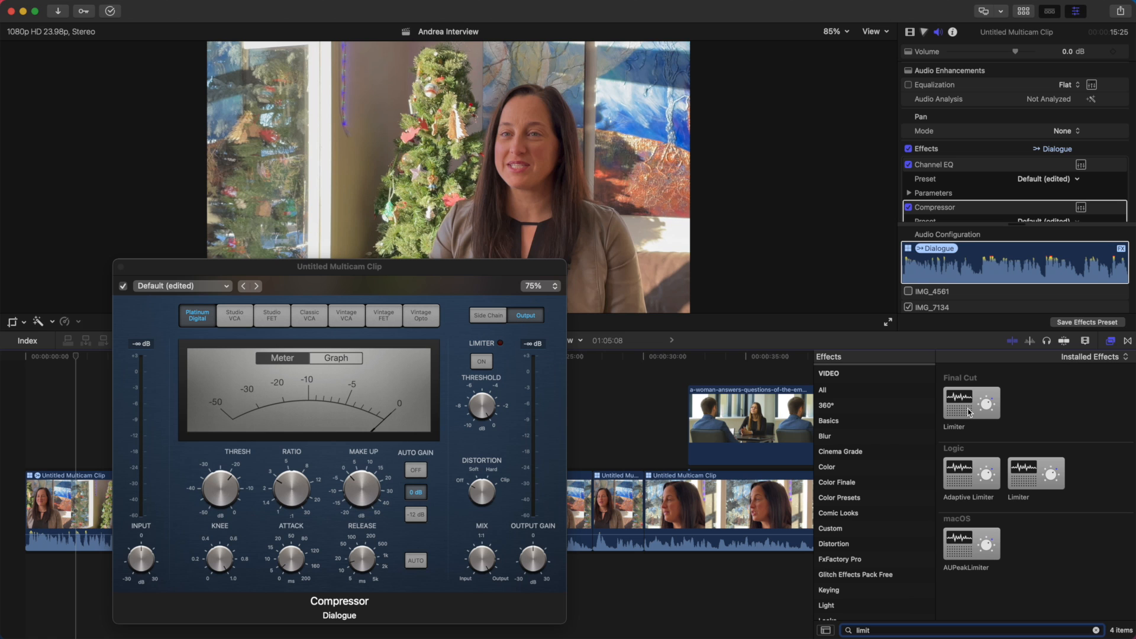
left_click_drag(969, 412, 62, 514)
left_click_drag(61, 514, 62, 512)
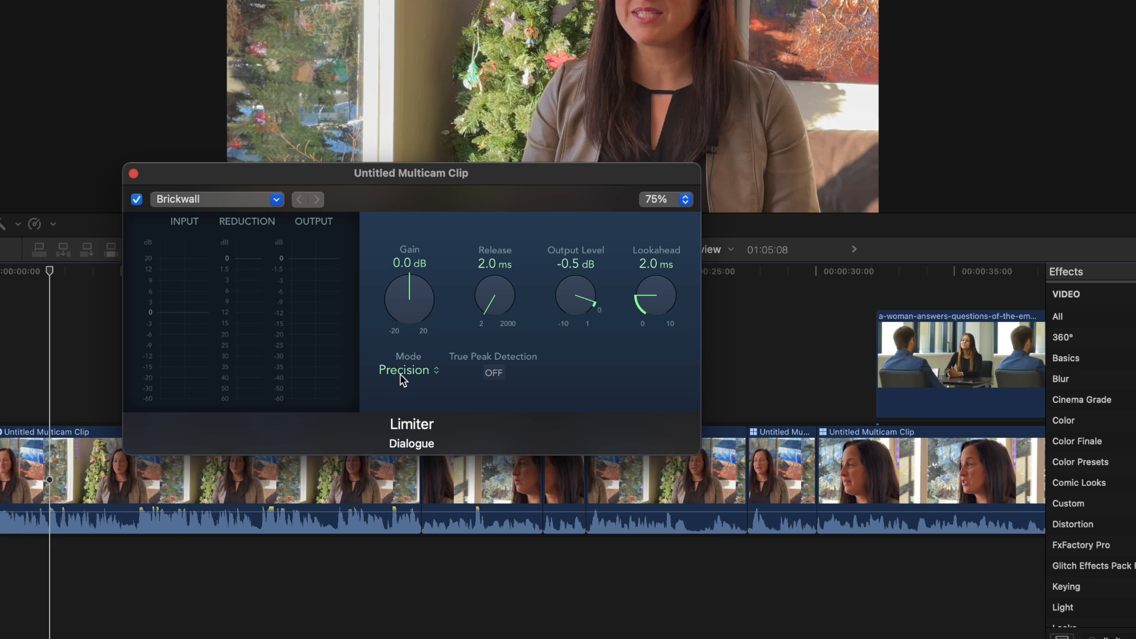
left_click(406, 369)
left_click(407, 358)
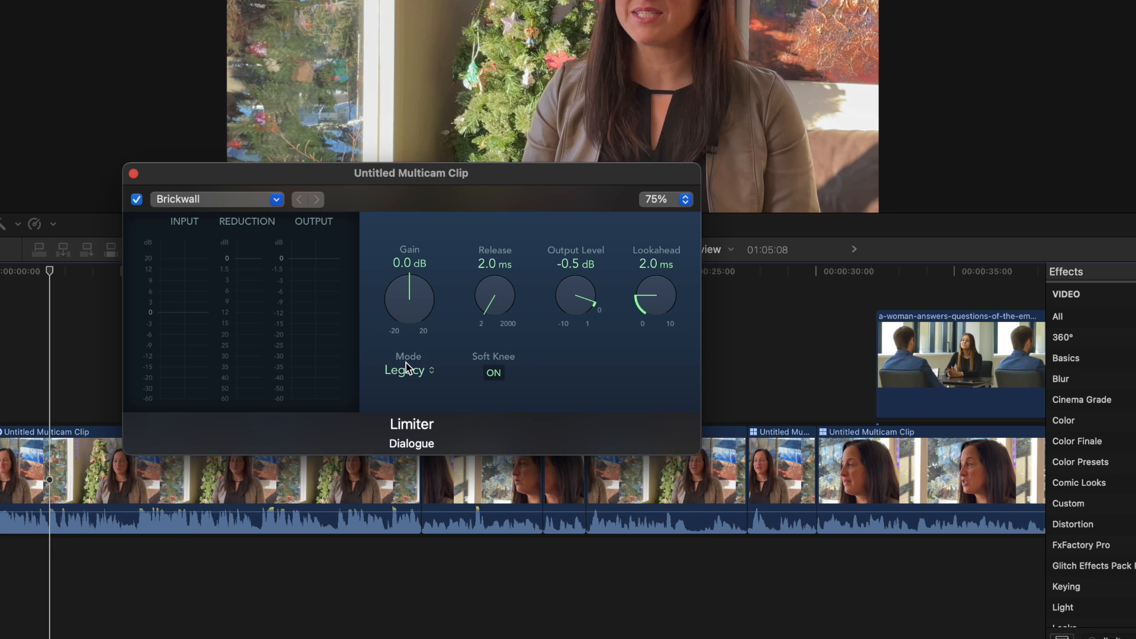
- Set the Limiter's lookahead to 4.0 ms and release to 10.0 ms, and play the interview to check its levels
left_click_drag(655, 292, 669, 255)
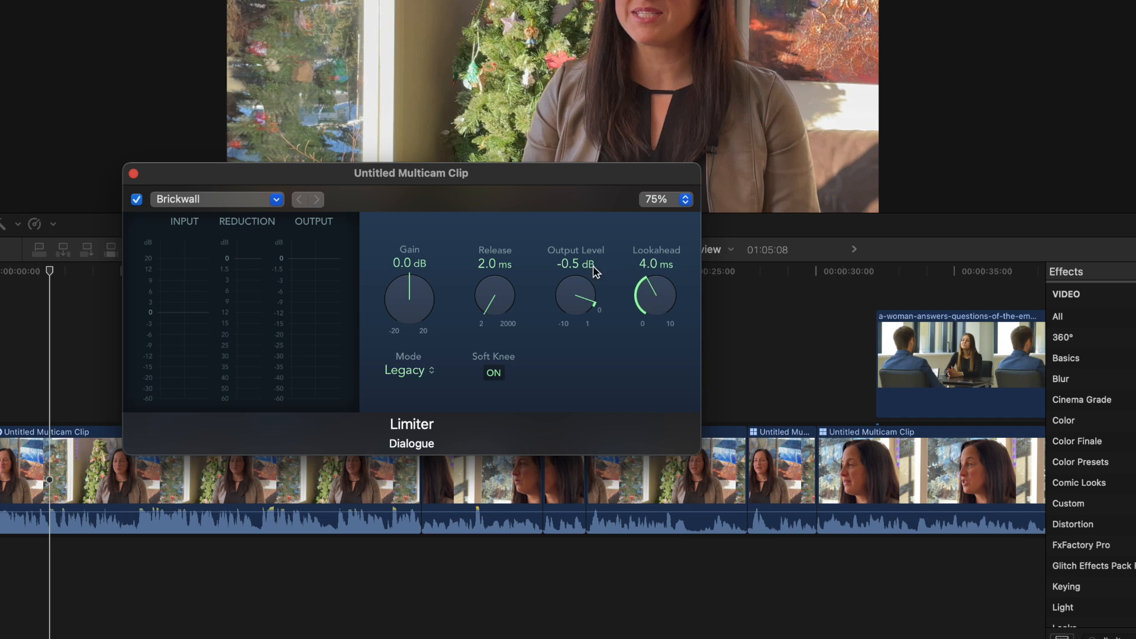
left_click_drag(495, 296, 508, 245)
key("space")
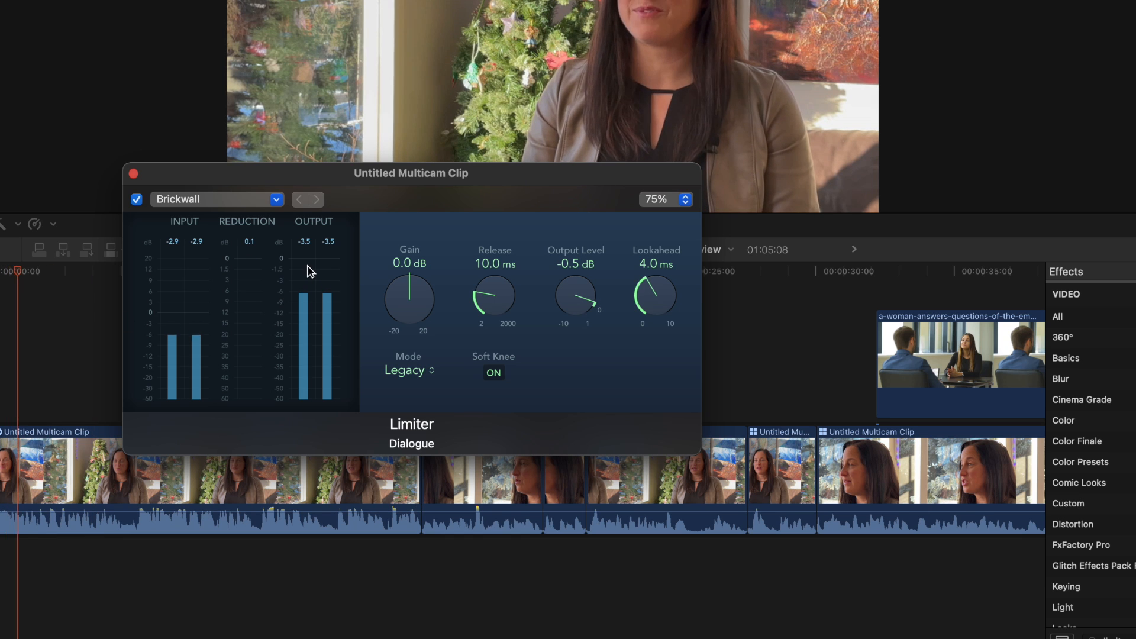
- Raise the Limiter's gain to +3.0 dB and play the interview to check the input, reduction and output levels
left_click_drag(408, 297, 414, 275)
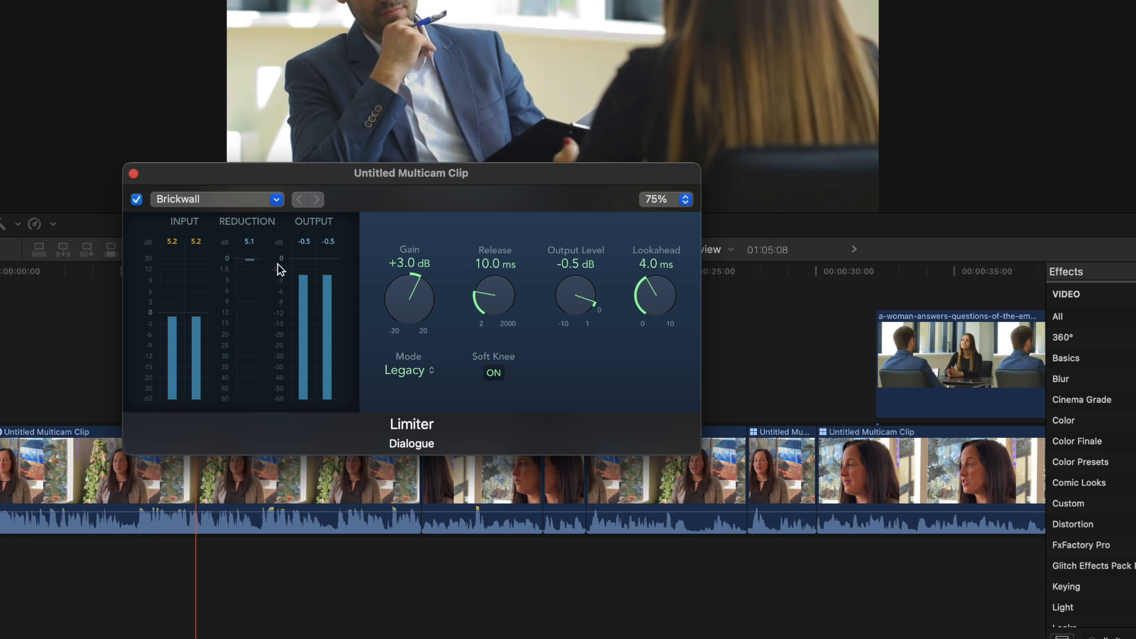
key("space")
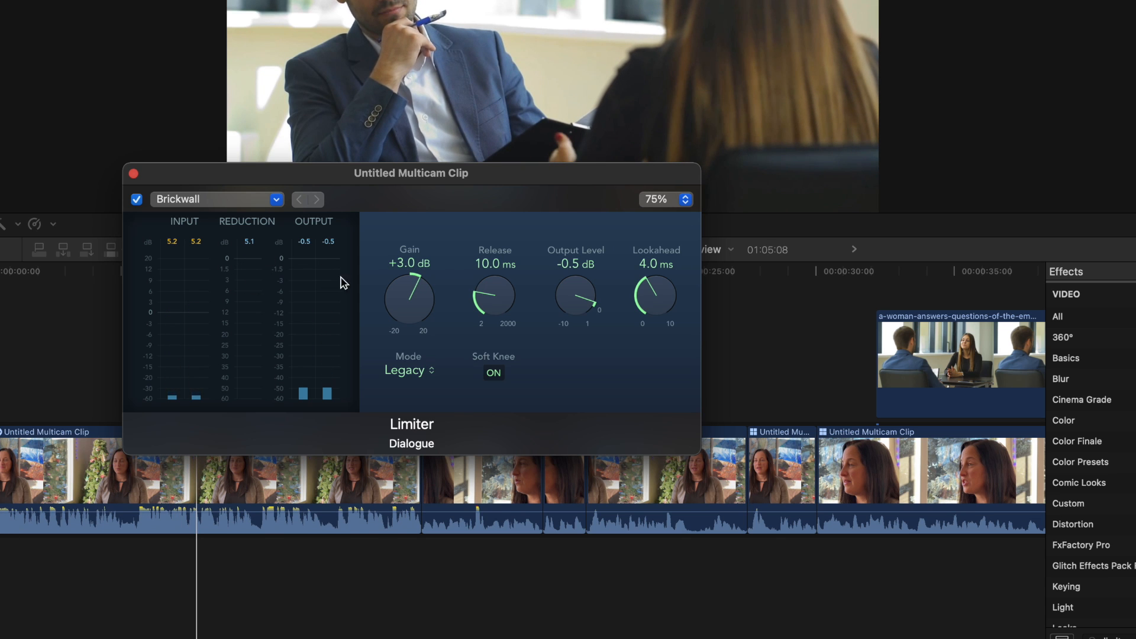
key("space")
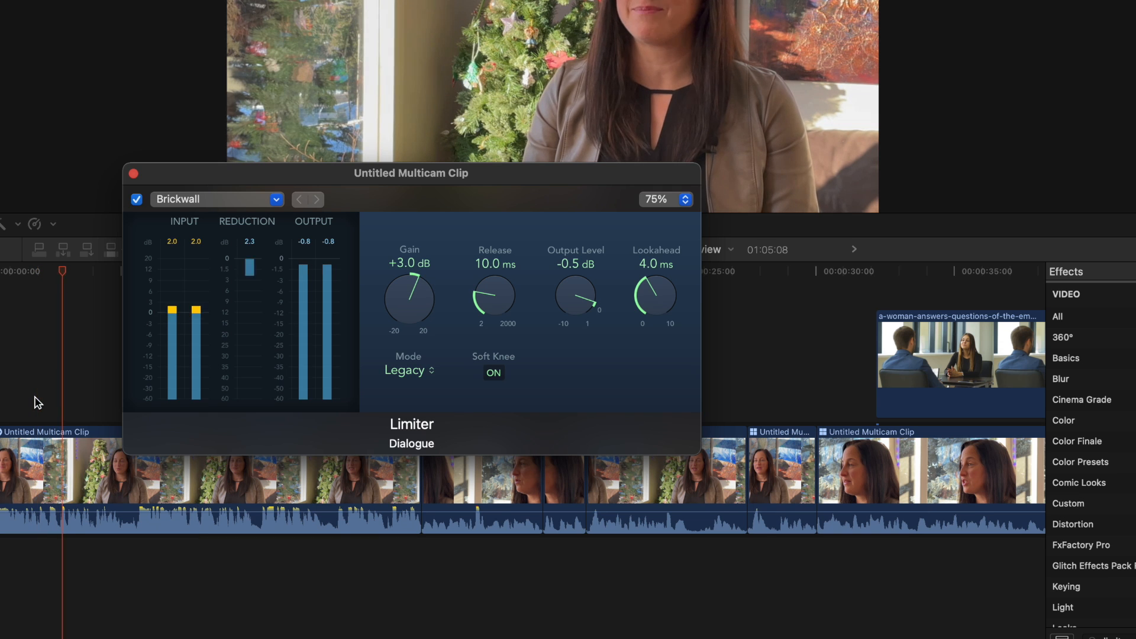
key("space")
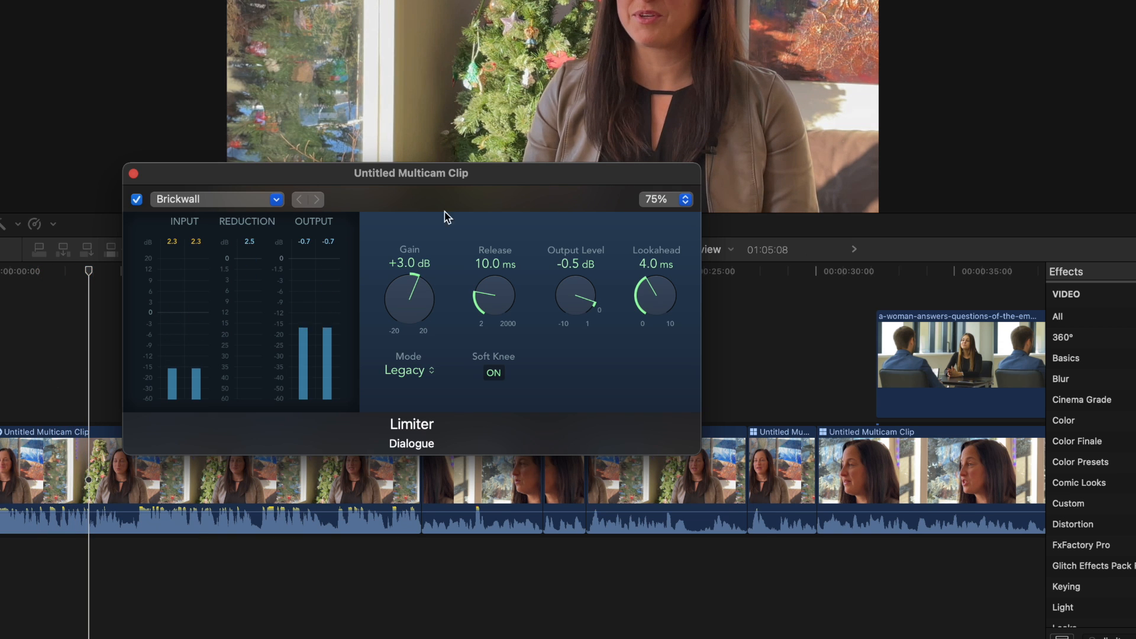
- Check the playback against the main audio meters and set the Limiter's output level to -2.0 dB
left_click_drag(458, 175, 301, 6)
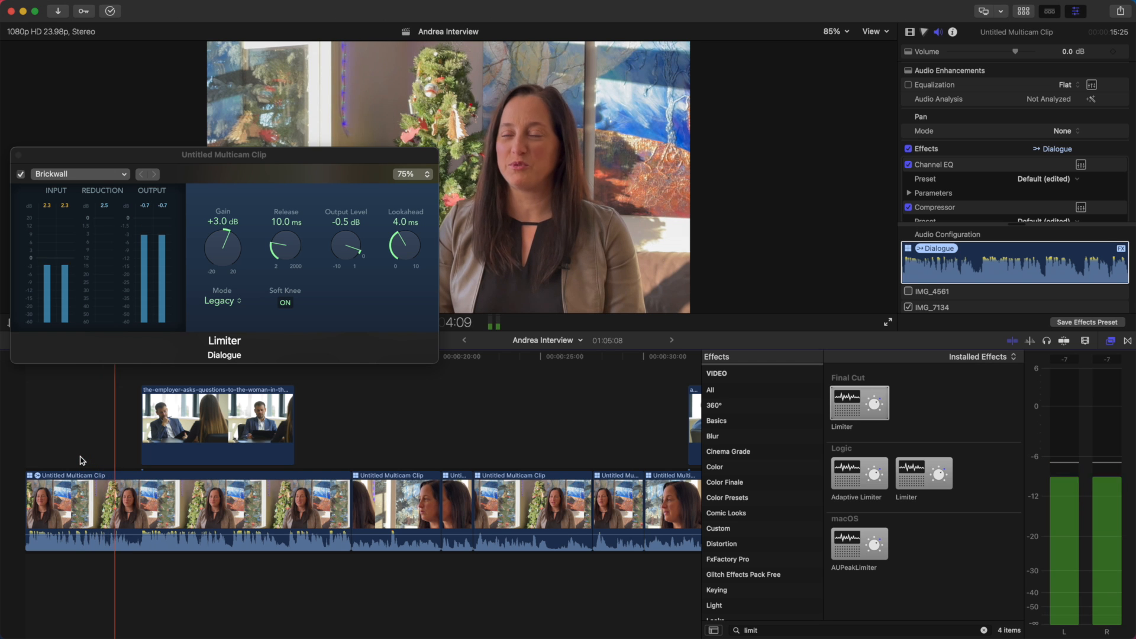
key("space")
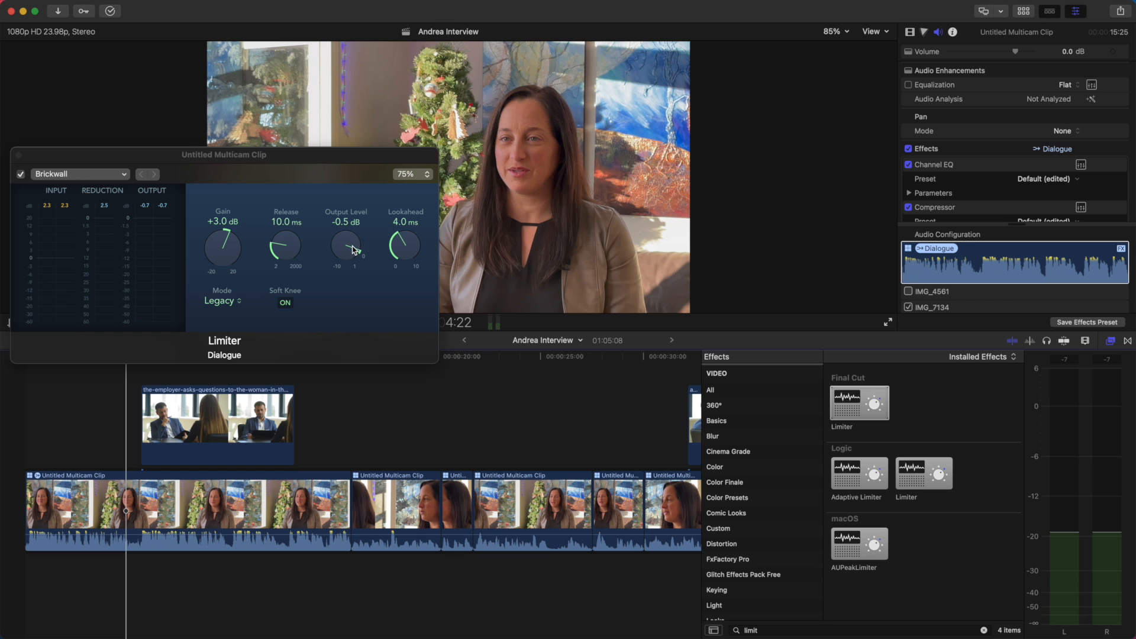
left_click_drag(350, 250, 353, 273)
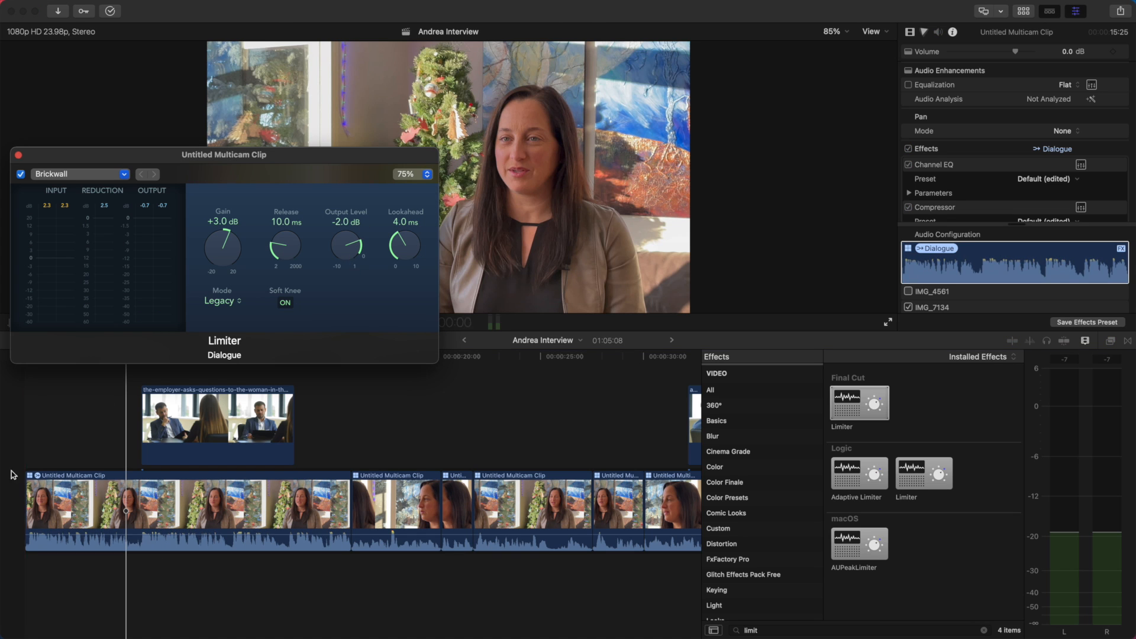
key("space")
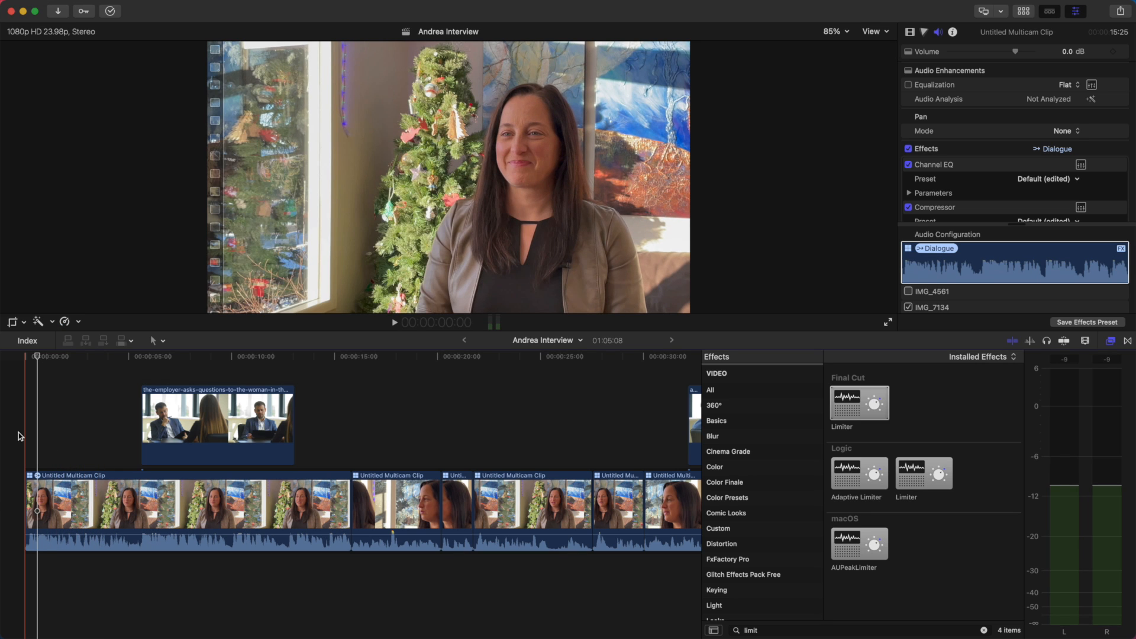
- Compare the opening of the interview with all audio effects off and on, leaving them enabled
left_click(909, 150)
key("space")
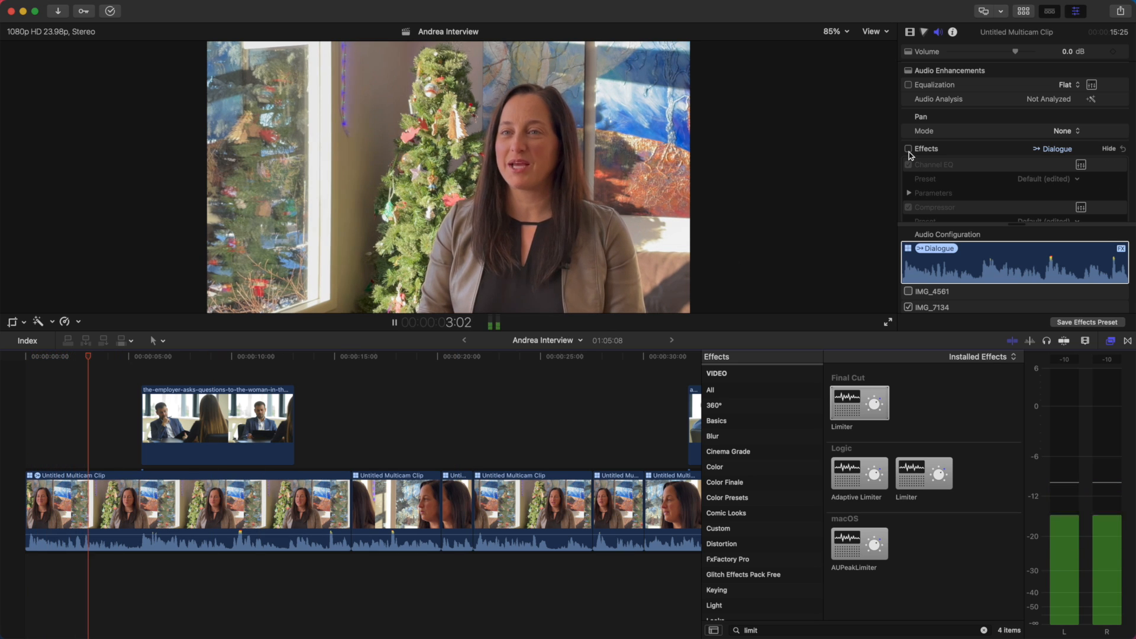
key("space")
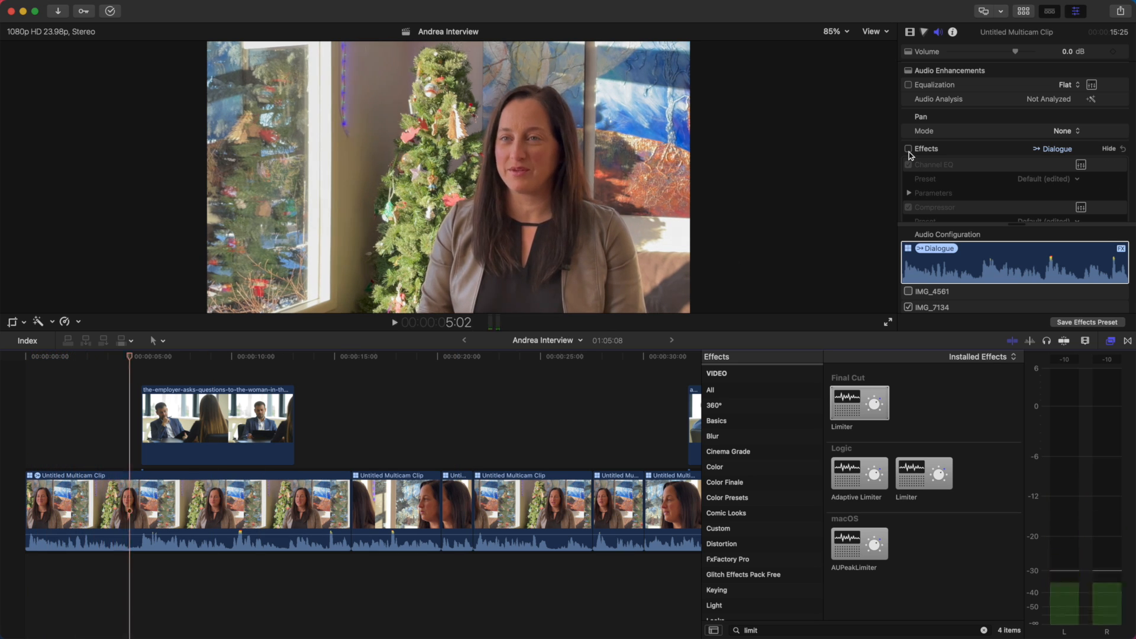
left_click(21, 426)
left_click(908, 148)
key("space")
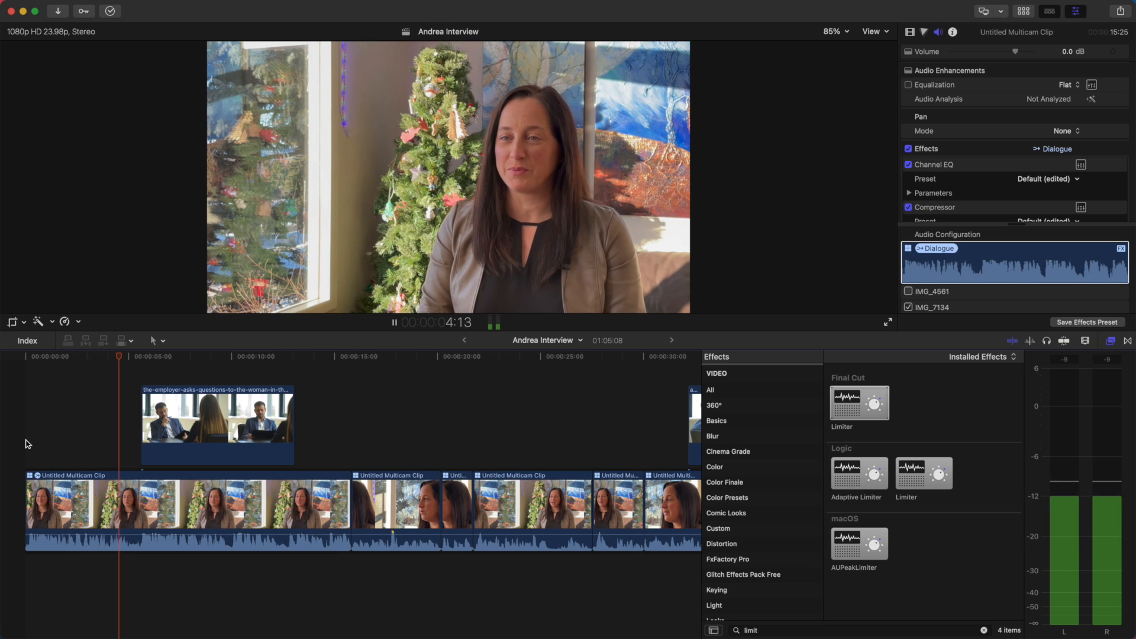
key("space")
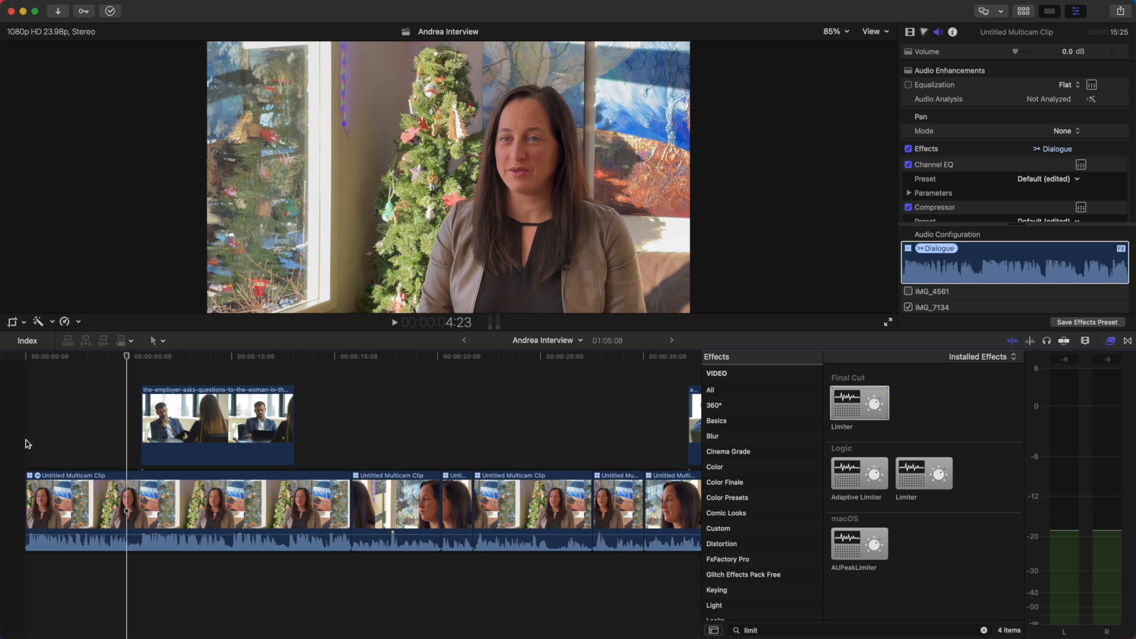
left_click(26, 444)
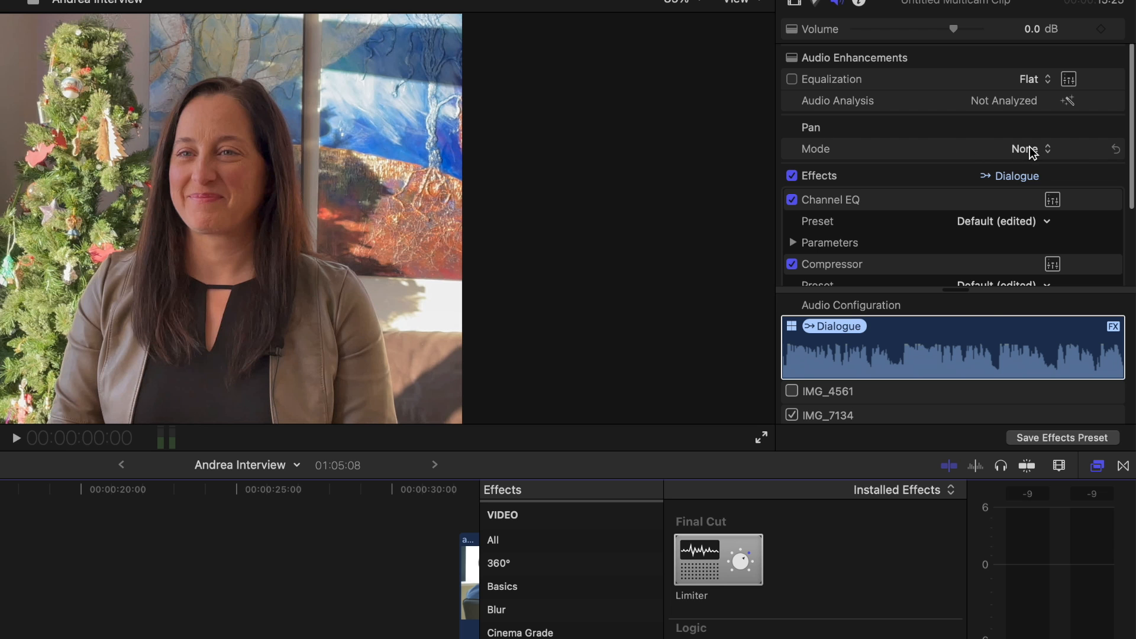
- Set the first interview clip's audio pan mode to Dialogue
left_click(1034, 151)
left_click(1027, 260)
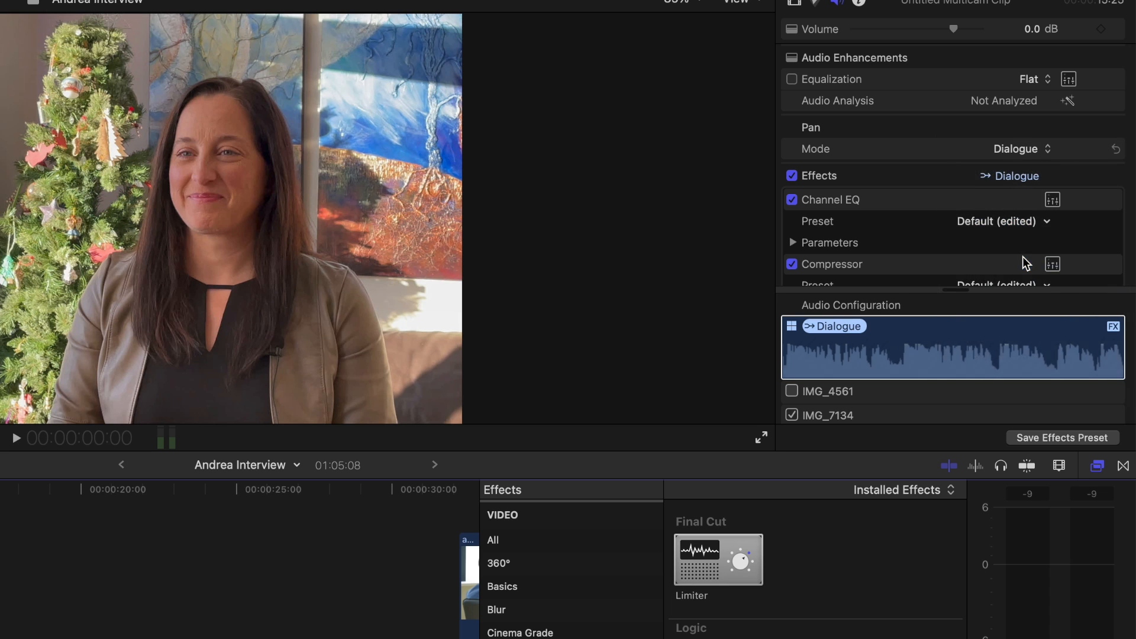
scroll(926, 186, "down", 4)
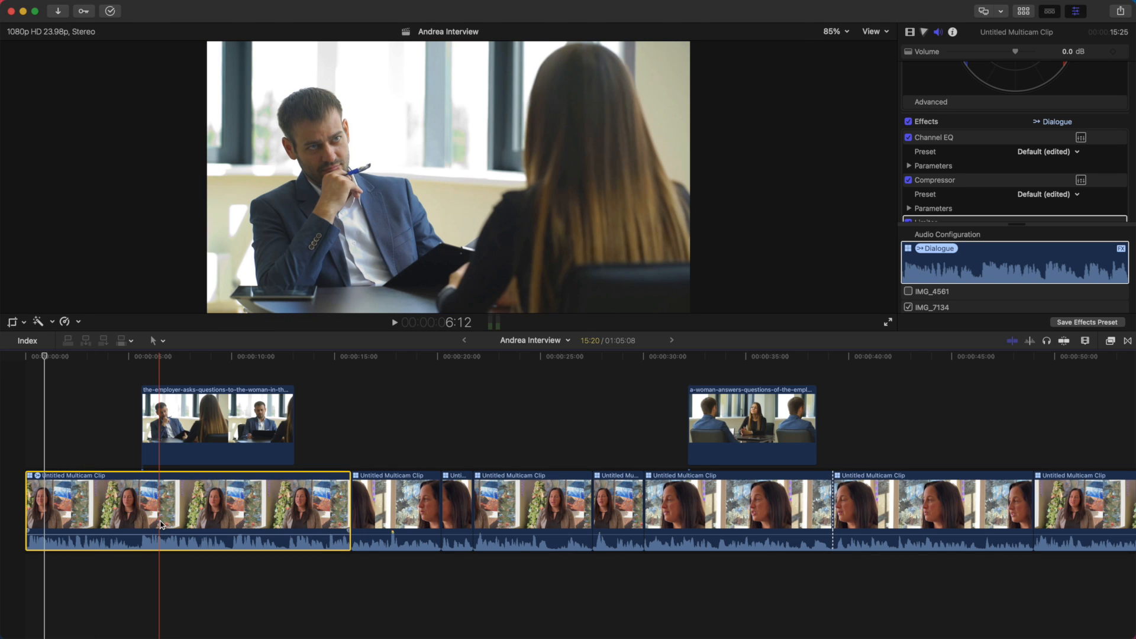
- Copy the first interview clip and paste its Channel EQ, Compressor, Limiter and Pan attributes onto the seven remaining interview clips
key("super+minus")
key("super+c")
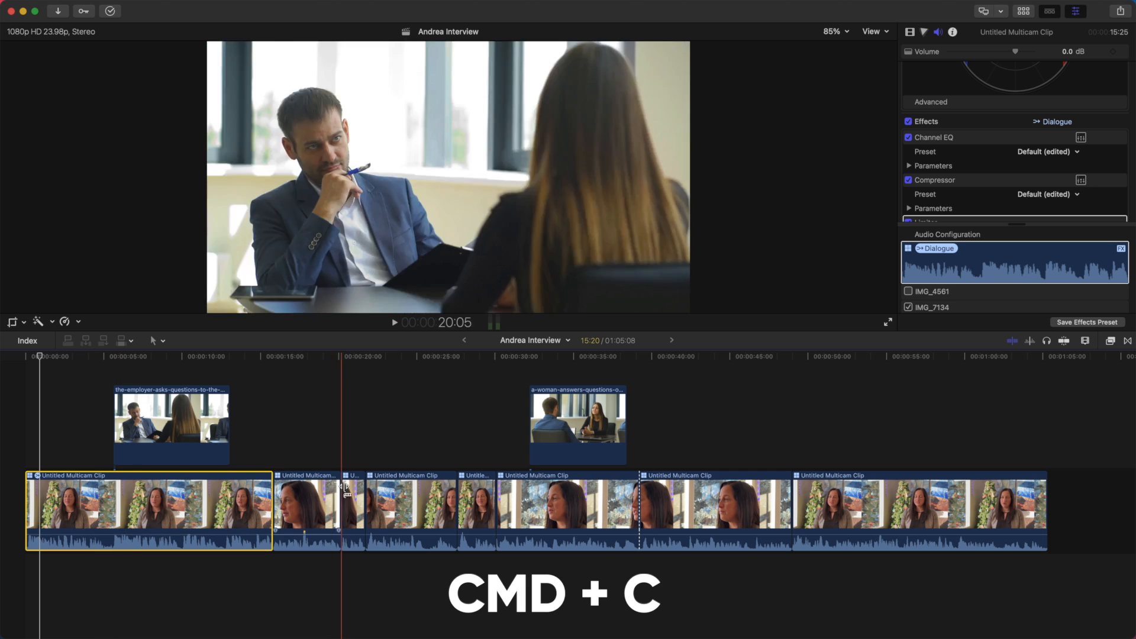
left_click_drag(316, 608, 998, 515)
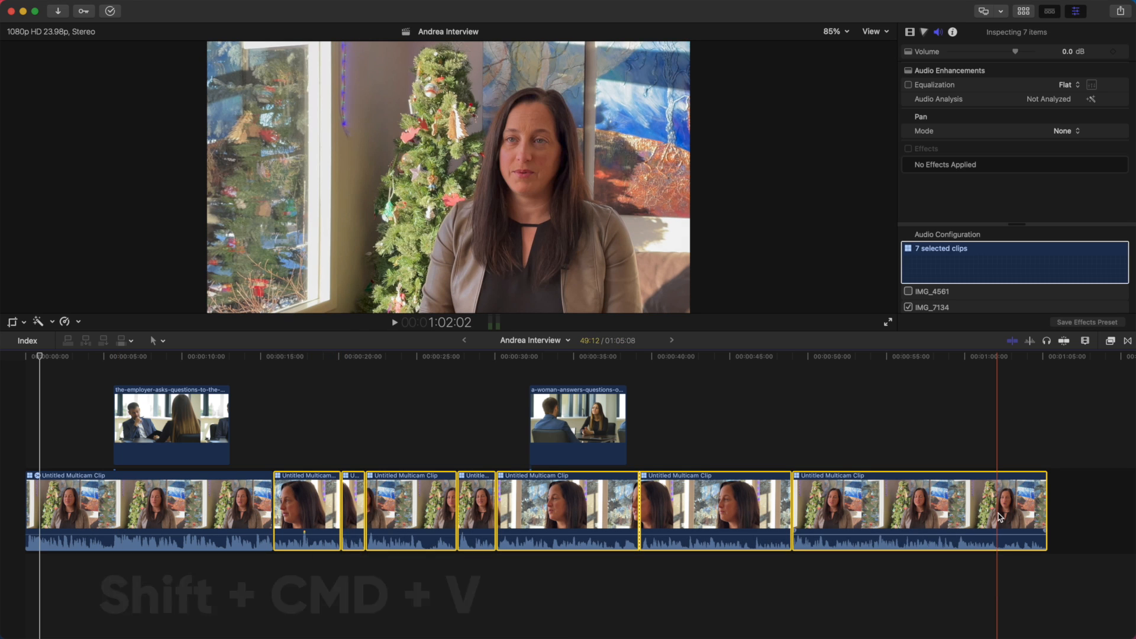
key("shift+super+v")
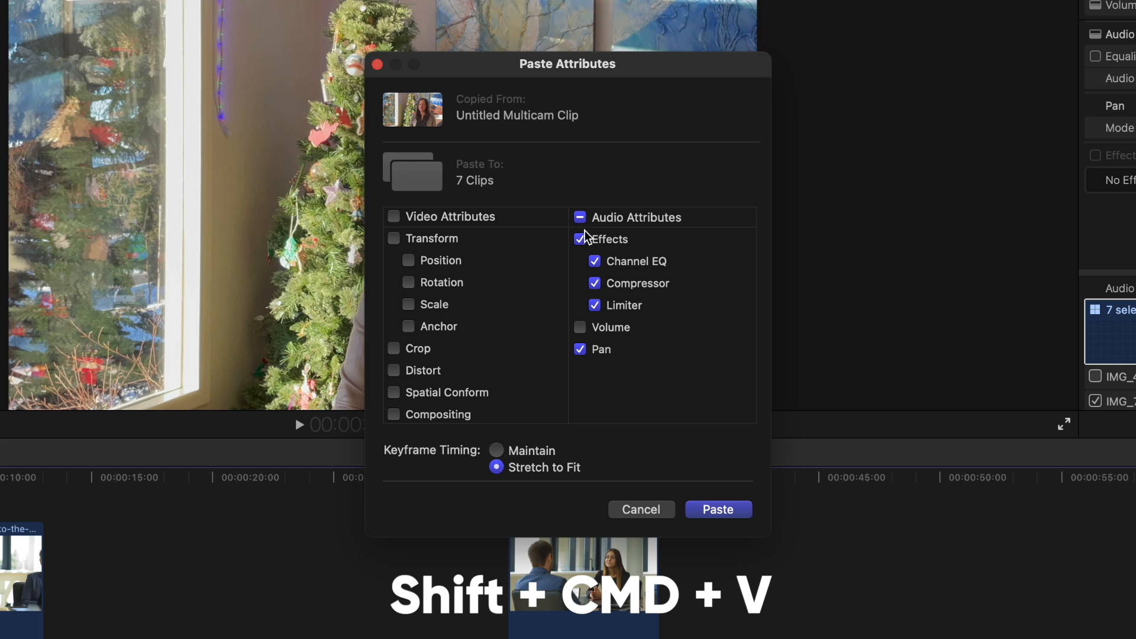
left_click(704, 509)
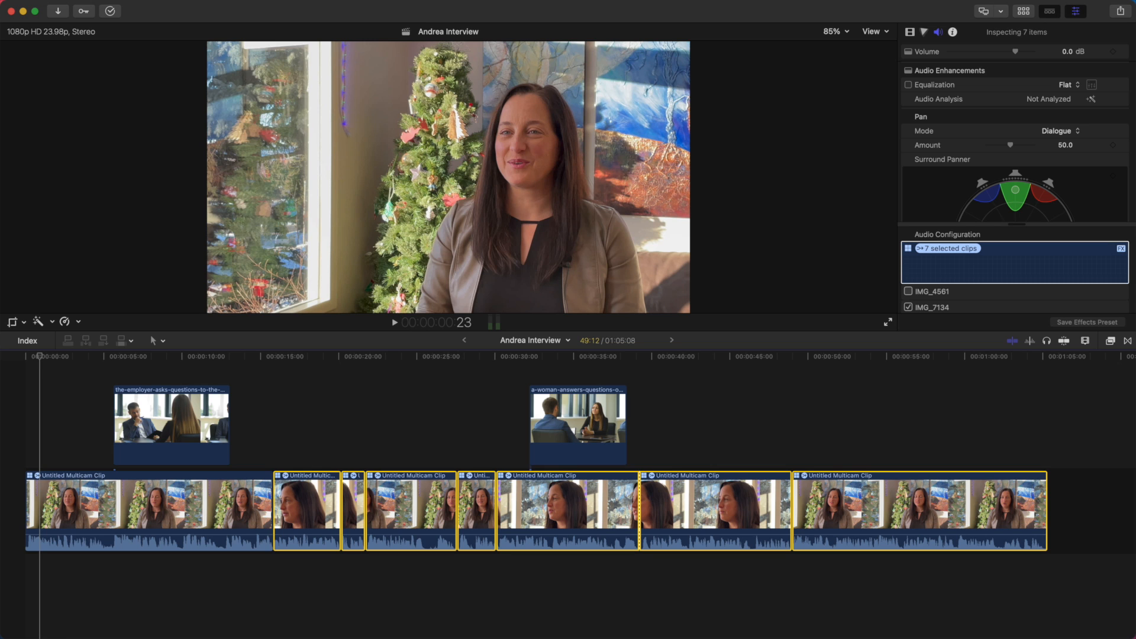
- Select the first interview clip and display the video scopes in a layout with two scopes above one wide scope
left_click(79, 491)
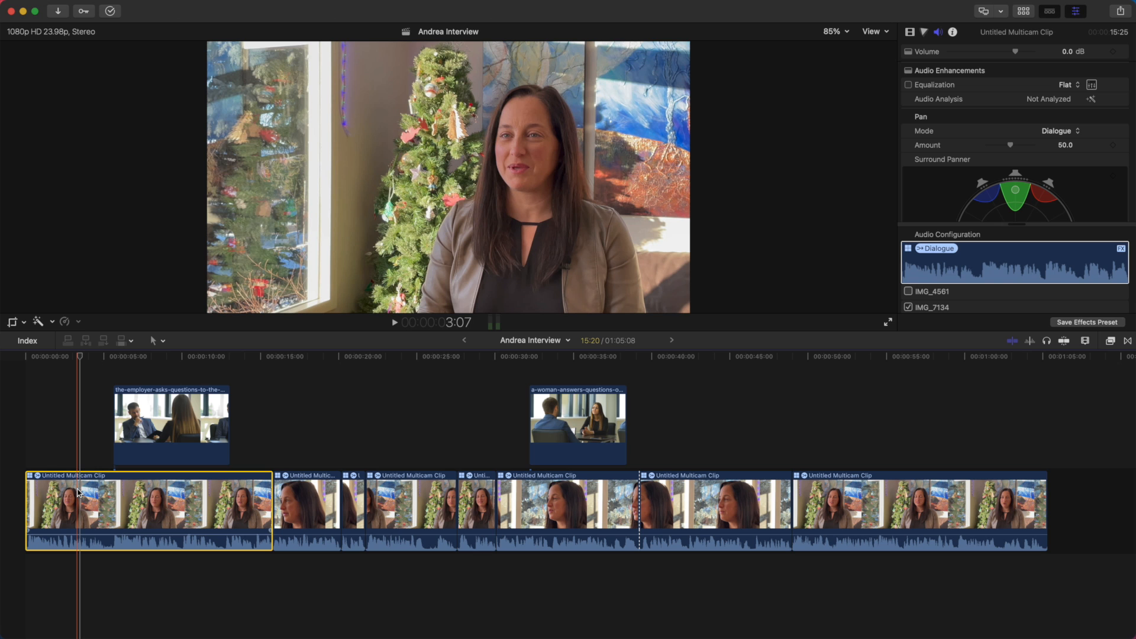
key("super+7")
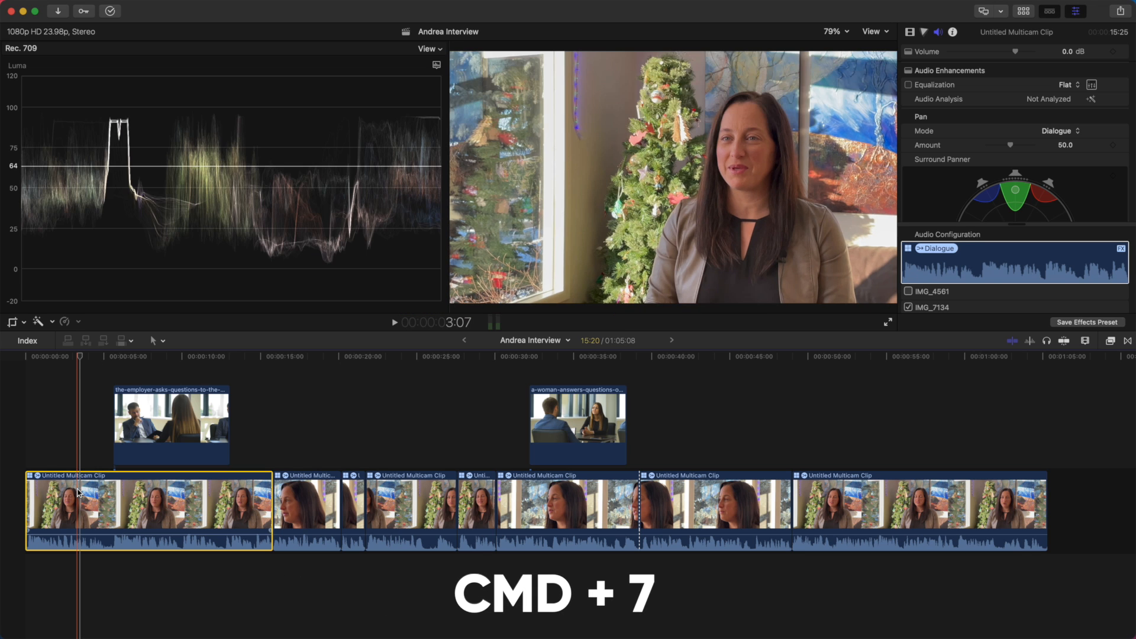
left_click(432, 51)
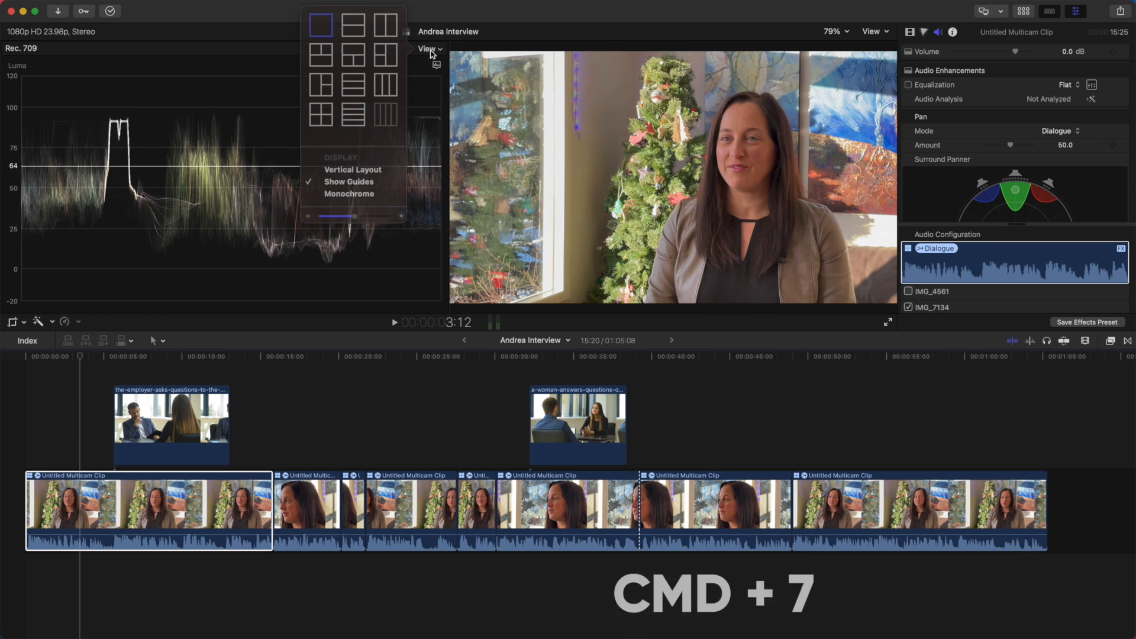
left_click(330, 64)
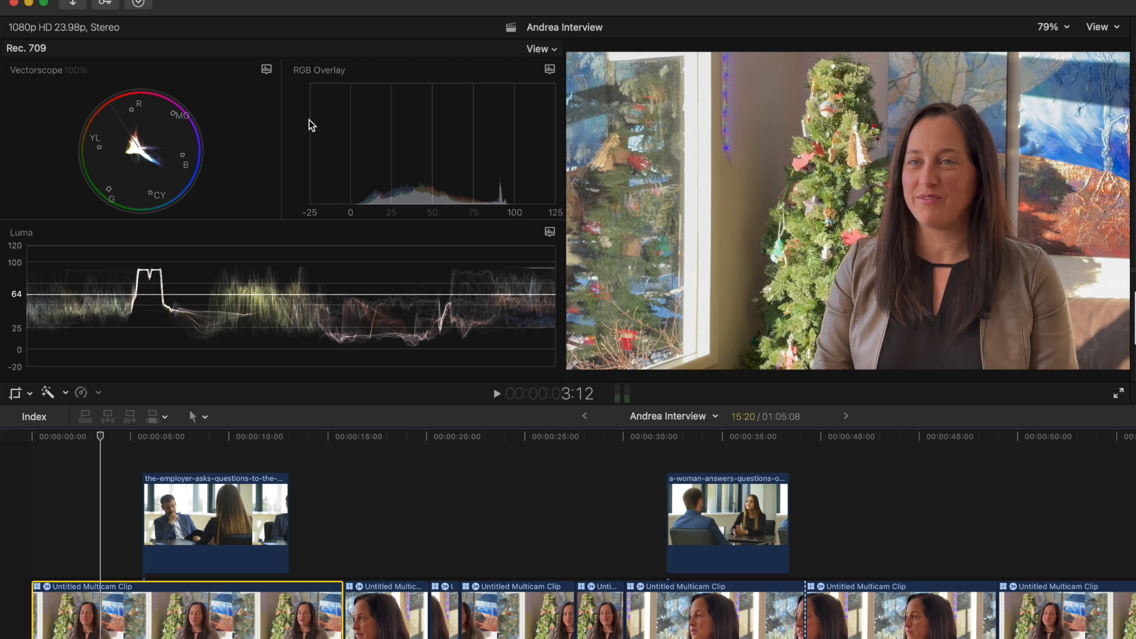
- Change the histogram scope to an RGB Parade waveform and the wide waveform's channels to RGB Overlay
left_click(553, 69)
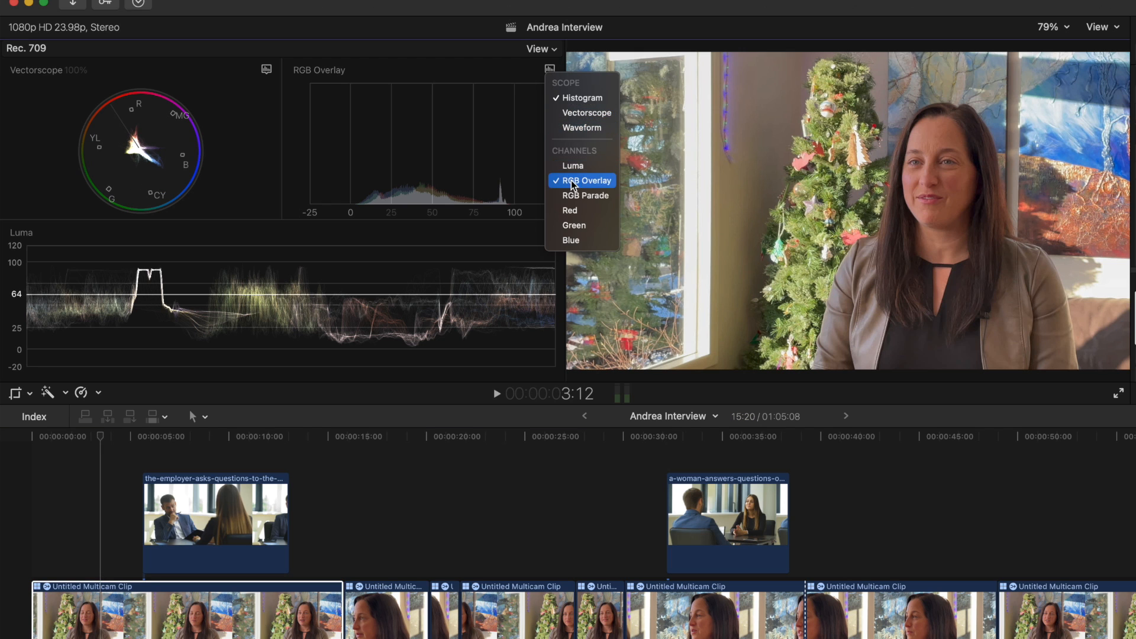
left_click(576, 129)
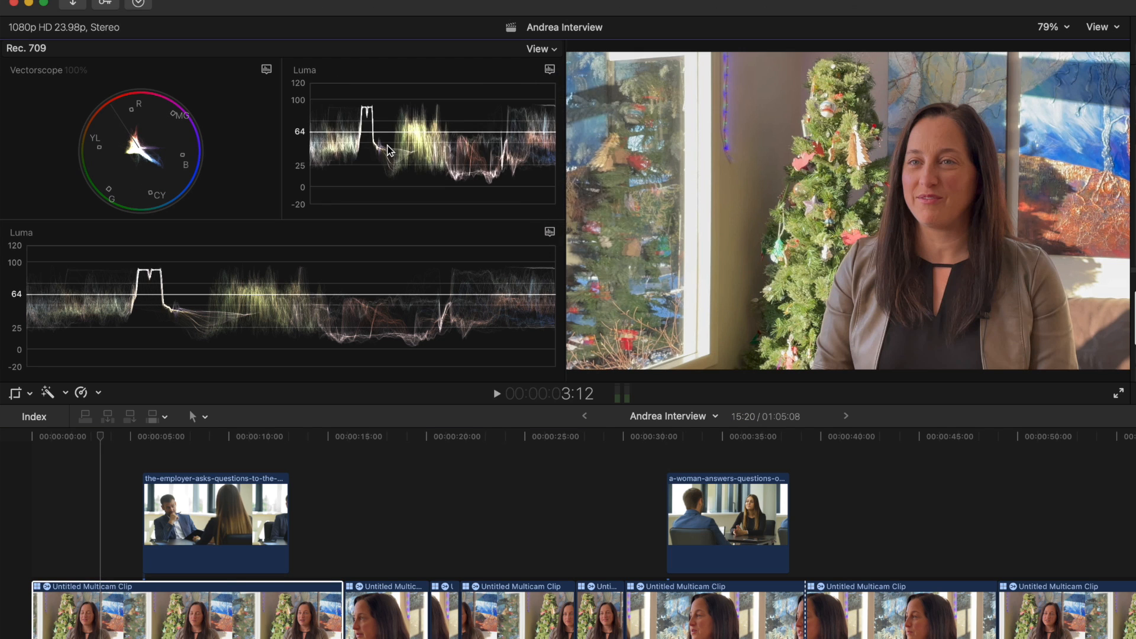
left_click(550, 69)
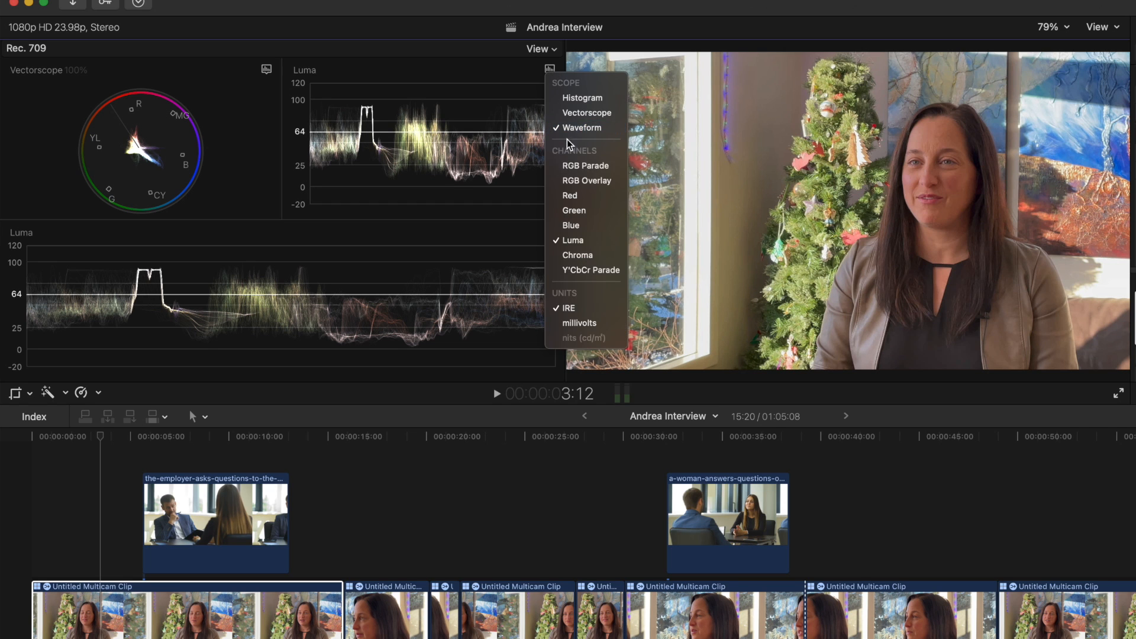
left_click(583, 178)
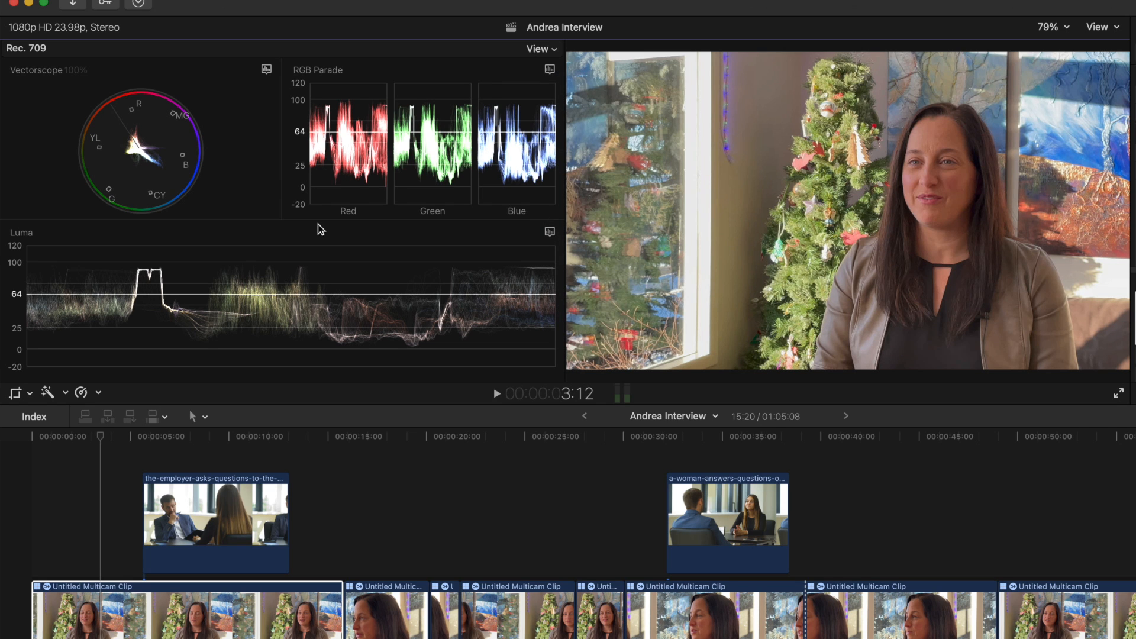
left_click(550, 231)
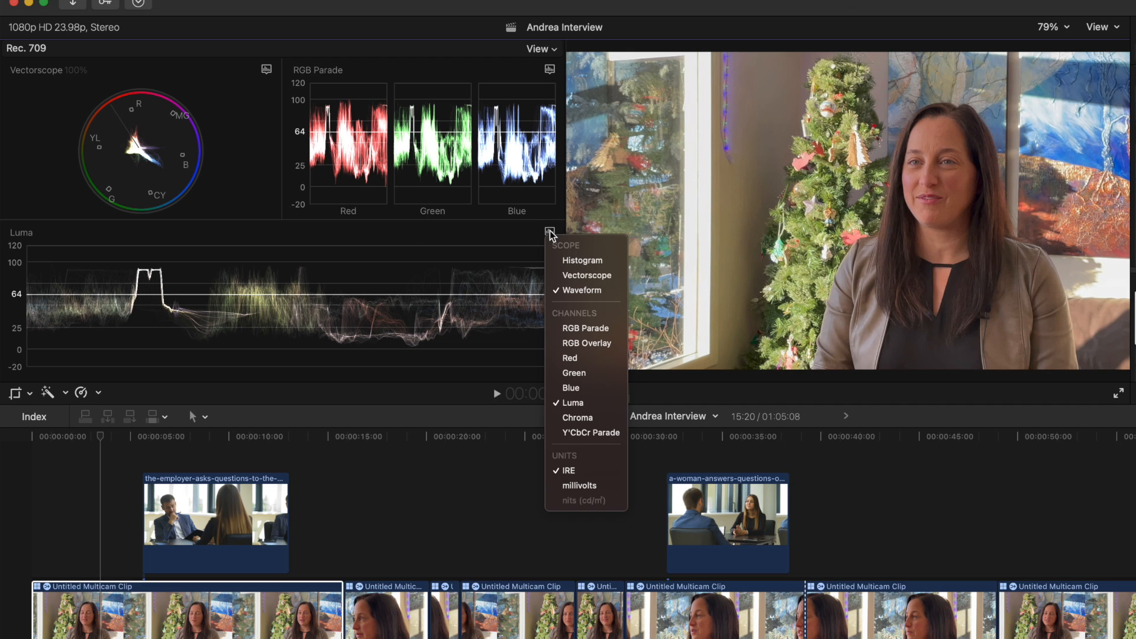
left_click(589, 343)
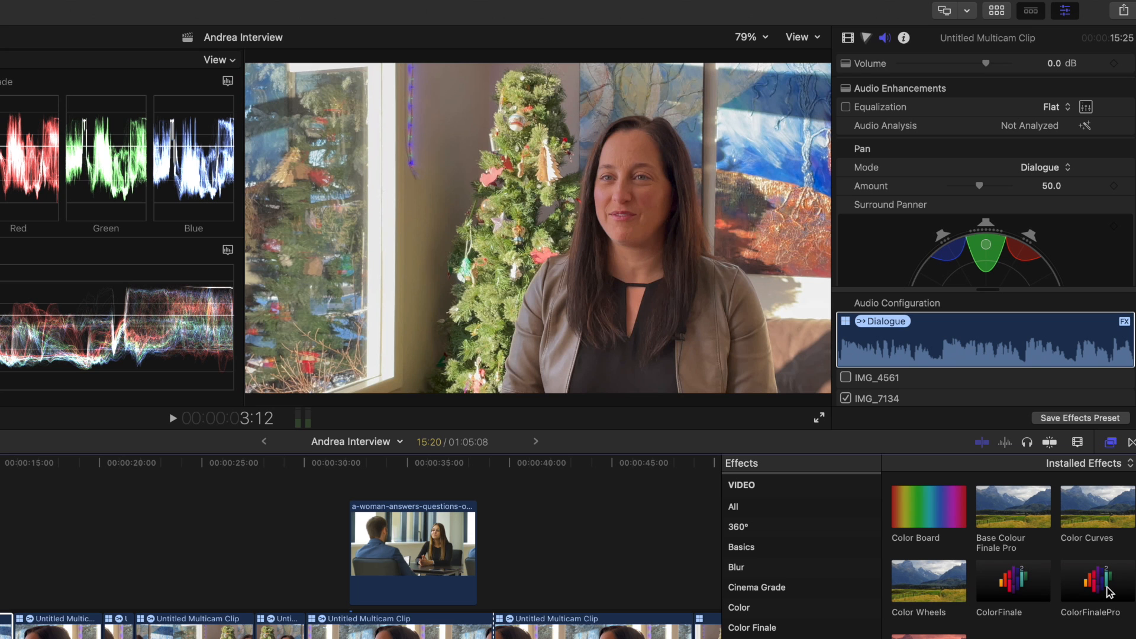
- Add a Color Wheels correction to the first interview clip
left_click(867, 39)
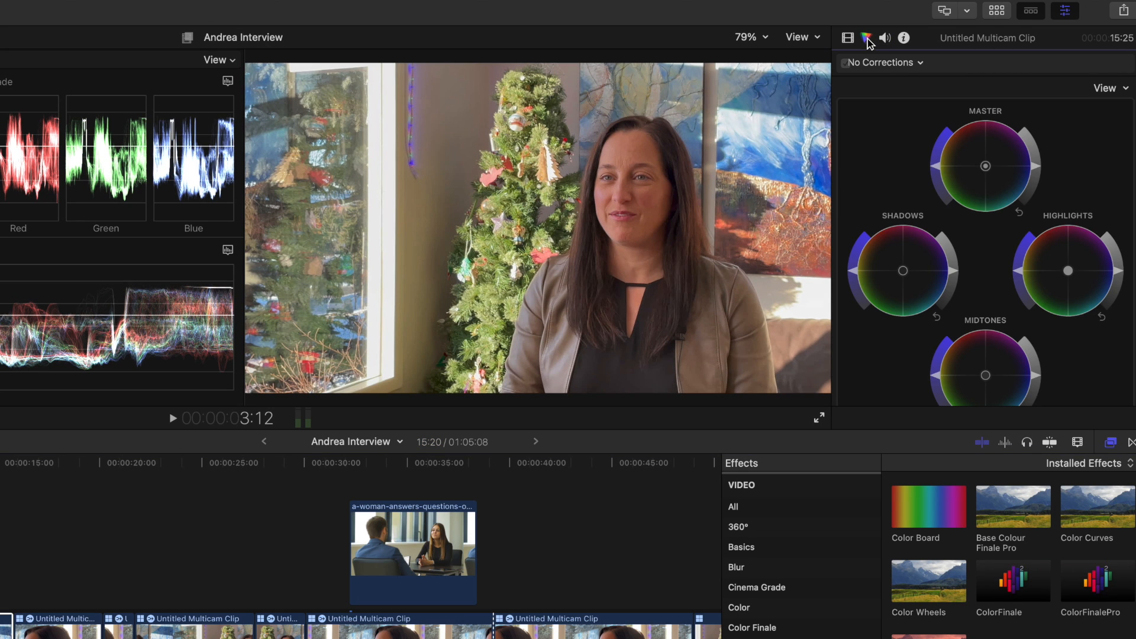
left_click(901, 63)
left_click(879, 114)
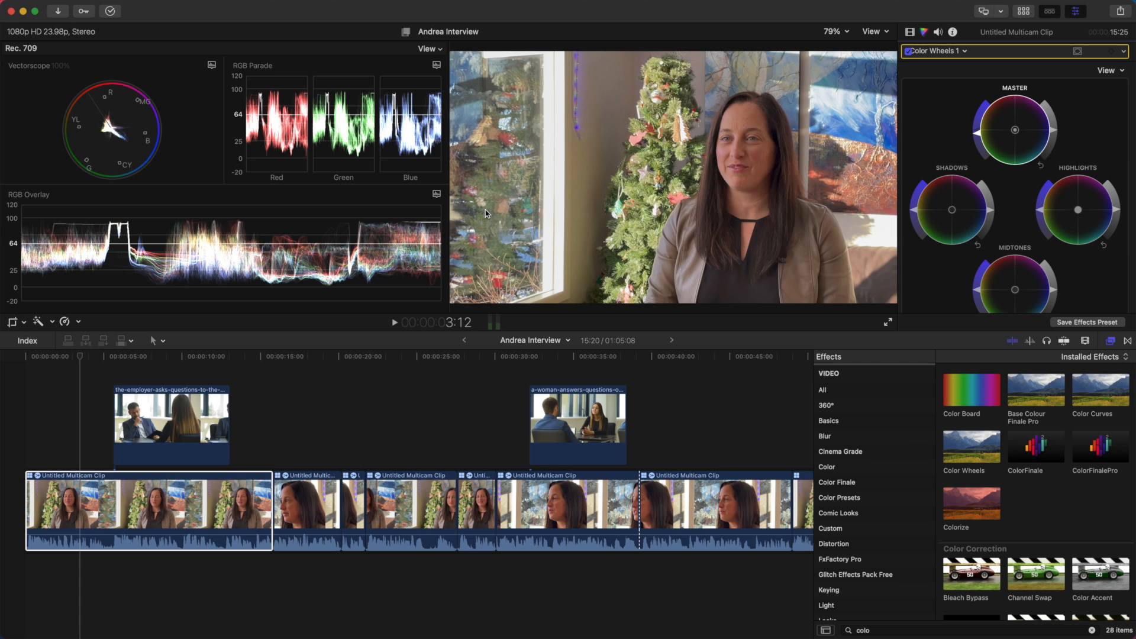
- Trim the first interview clip's frame to a small patch of the woman's facial skin to isolate it in the scopes
key("shift+c")
left_click_drag(456, 304, 864, 84)
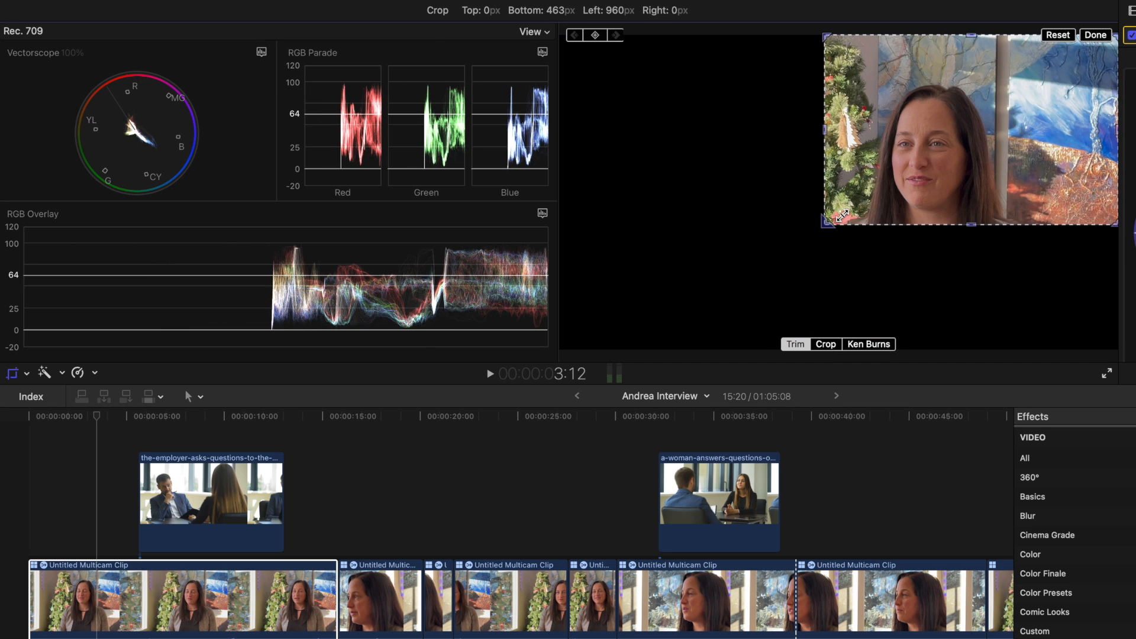
left_click_drag(1076, 77, 945, 127)
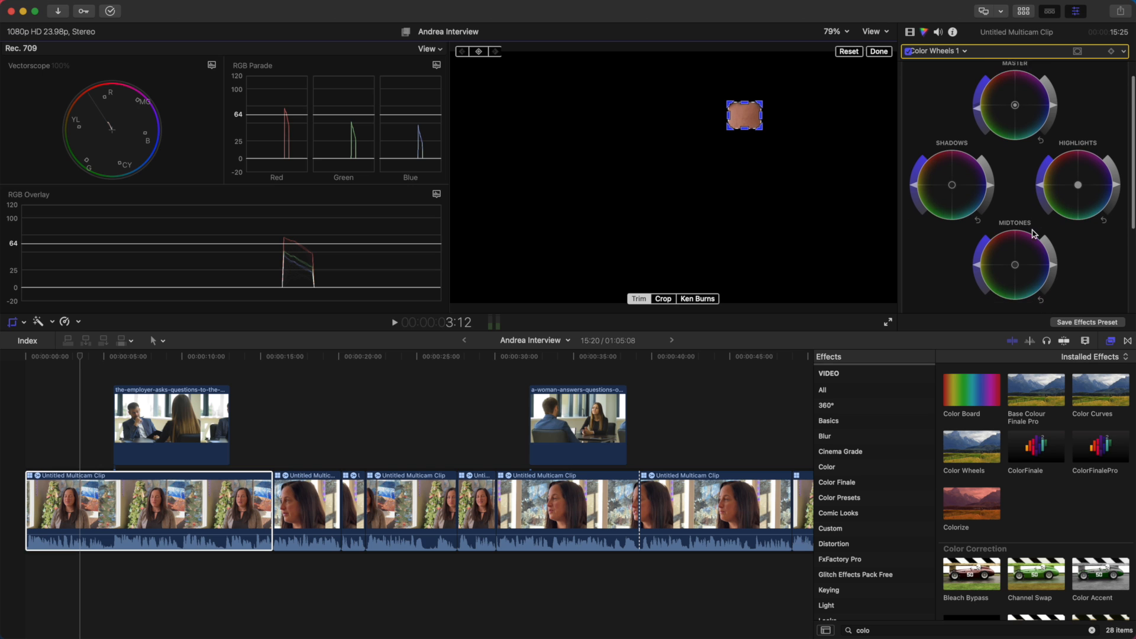
- Shift the midtones slightly toward green, reset the trim to restore the full frame, and compare with the correction off and on
scroll(1015, 258, "down", 1)
left_click_drag(1017, 256, 1005, 258)
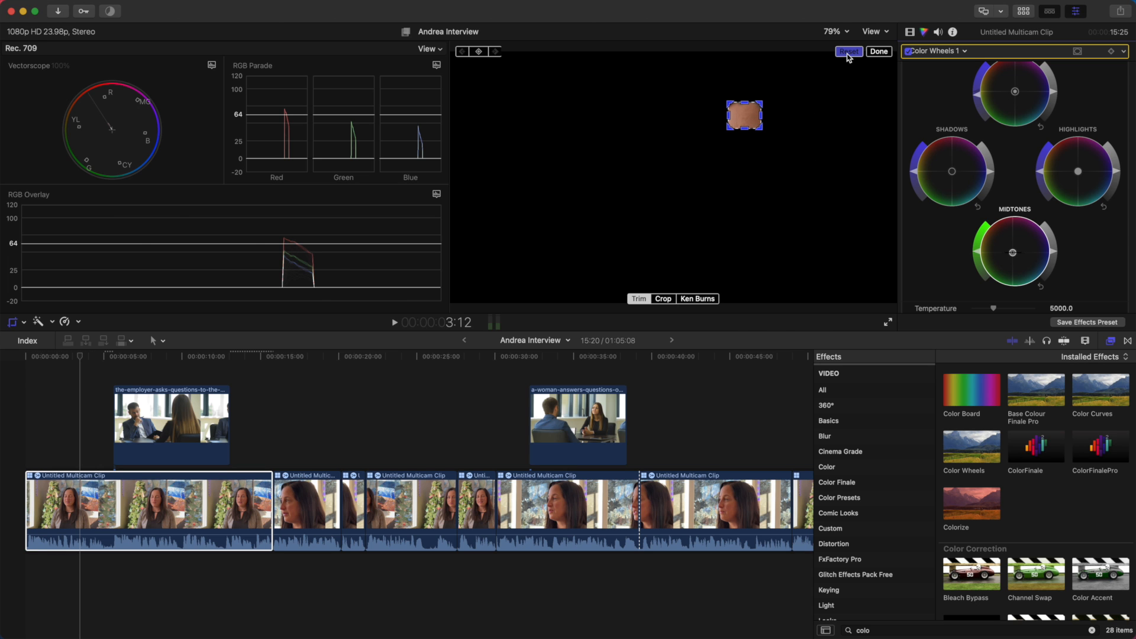
left_click(849, 52)
left_click(908, 51)
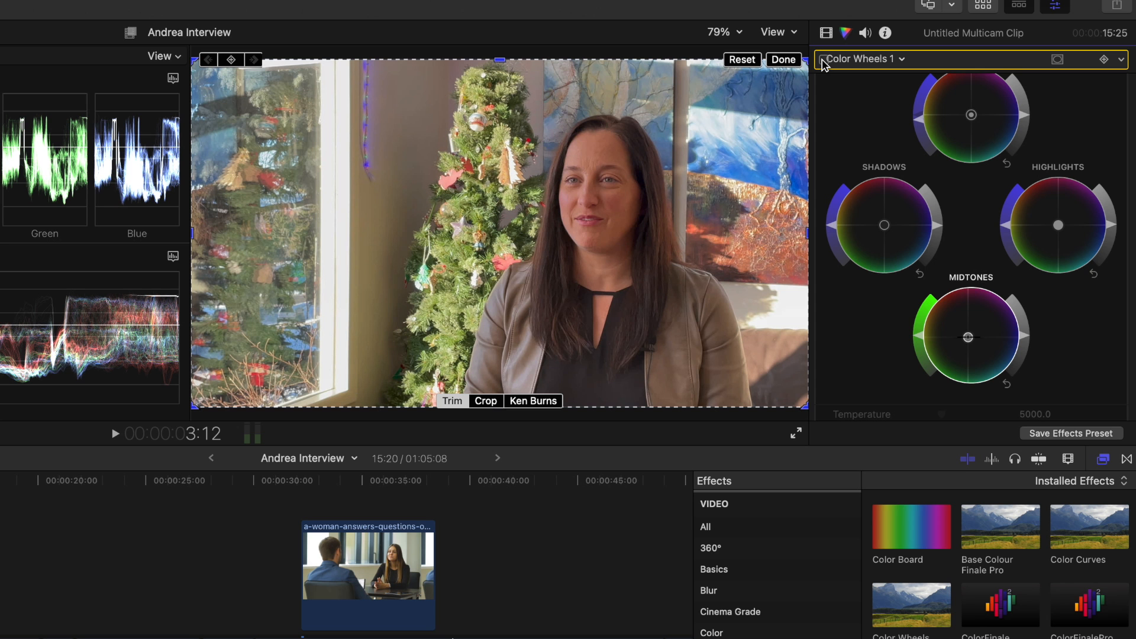
left_click(823, 60)
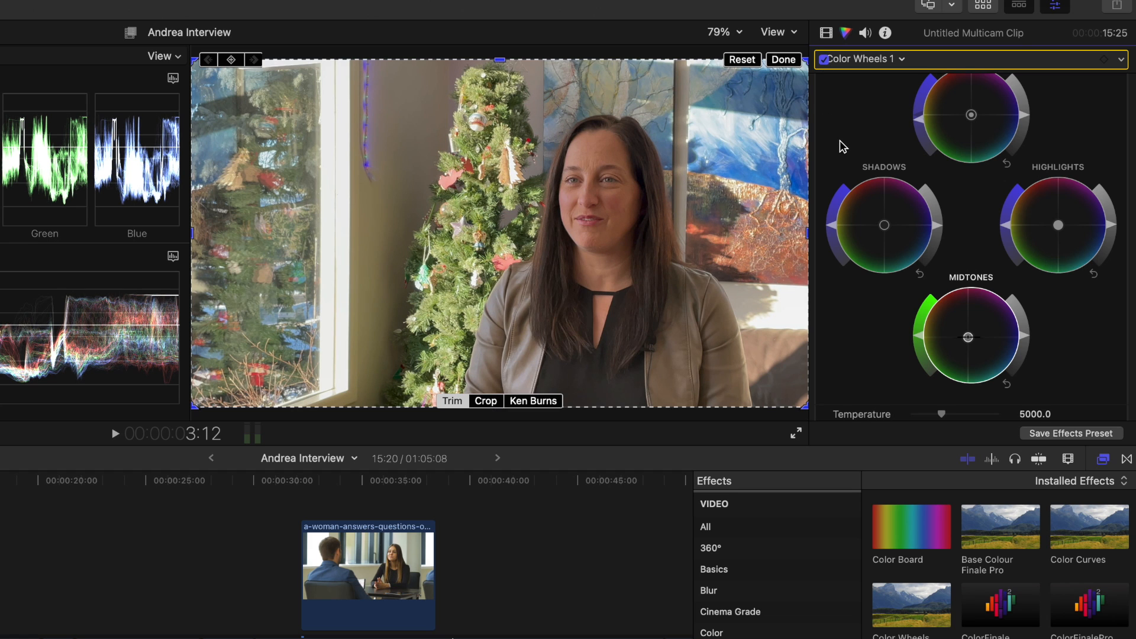
left_click(787, 61)
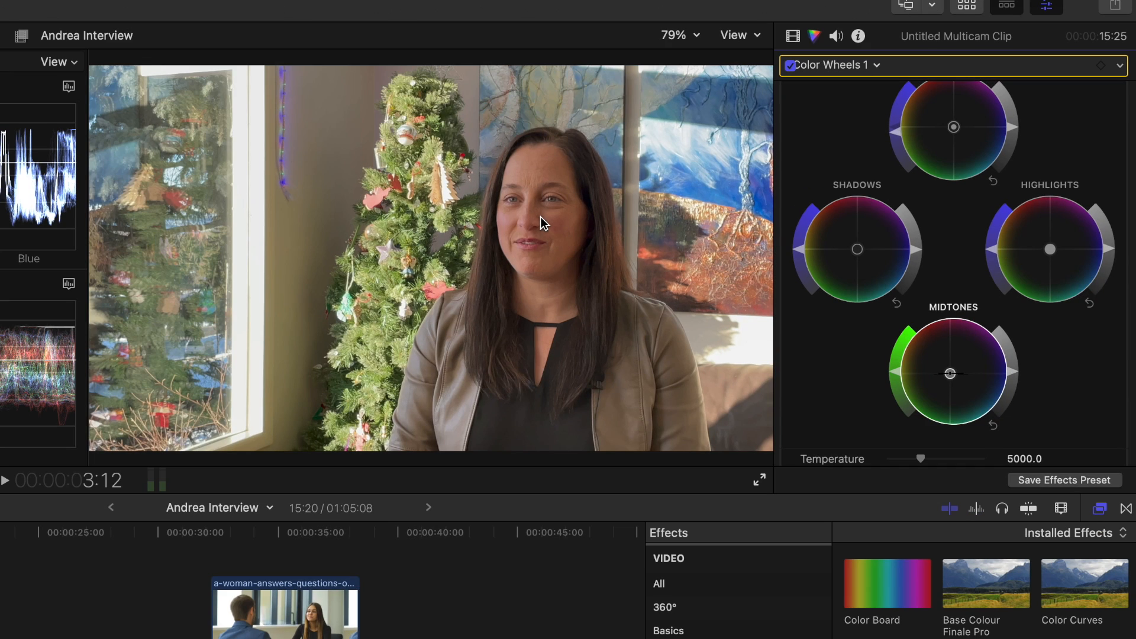
- Add a color mask to the first Color Wheels correction, sampling the woman's forehead skin, and view the mask
scroll(855, 166, "up", 2)
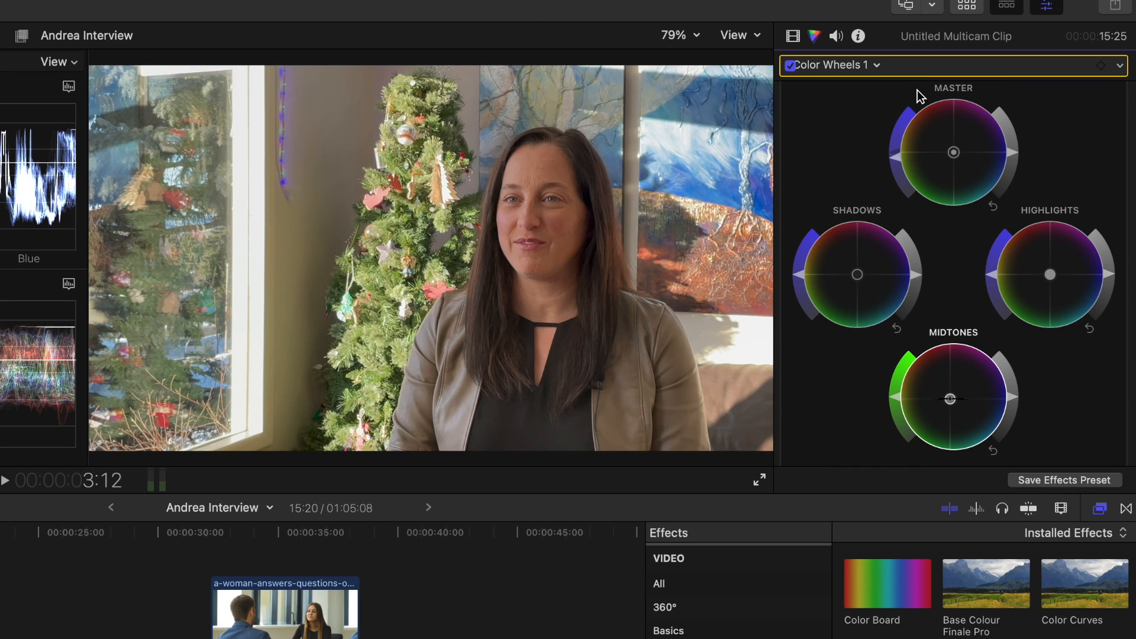
left_click(1051, 65)
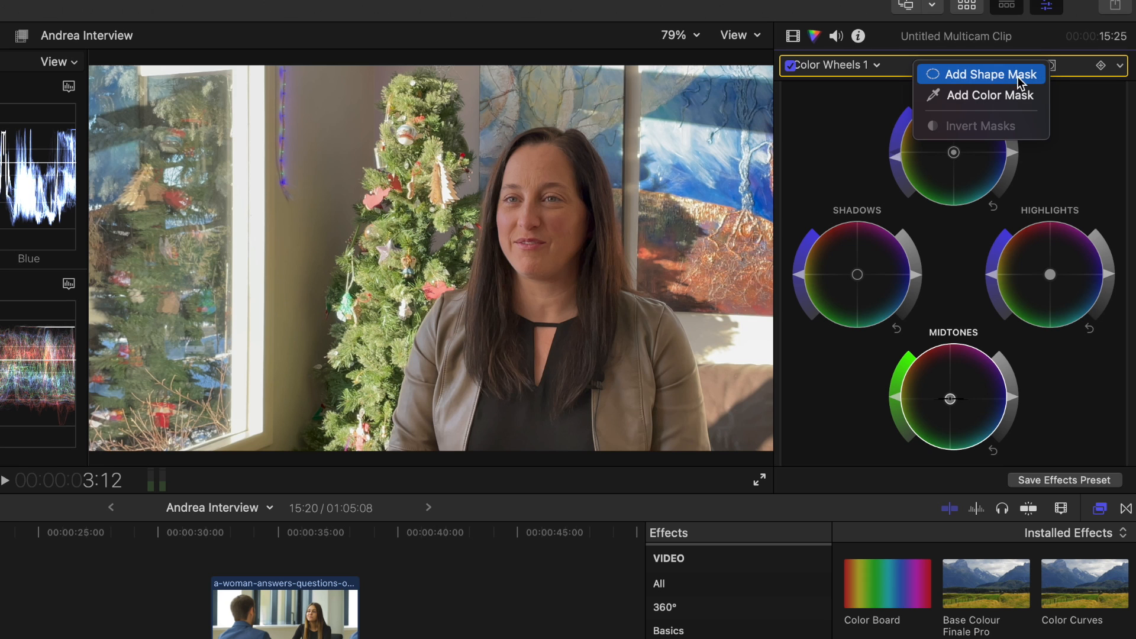
left_click(997, 96)
mouse_move(536, 161)
left_mouse_down()
mouse_move(513, 180)
mouse_move(545, 171)
left_mouse_up()
left_click(1059, 337)
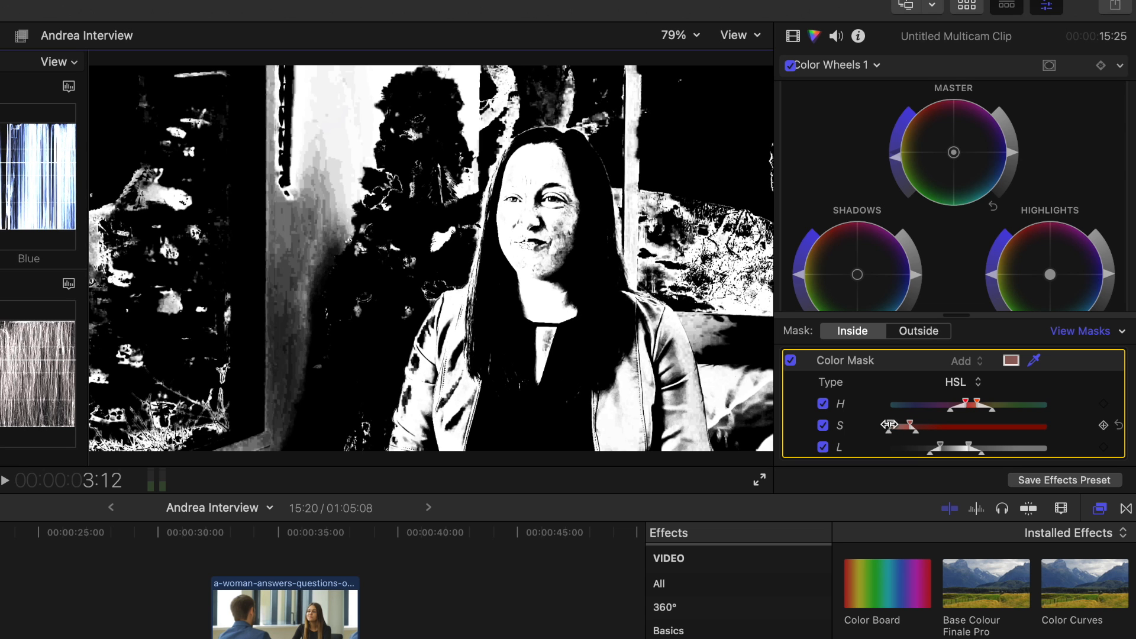
- Refine the color mask's saturation and luminance ranges to isolate the skin tones, and turn off the mask view
left_click_drag(892, 426, 901, 426)
left_click_drag(968, 446, 947, 445)
left_click_drag(917, 425, 973, 430)
left_click_drag(901, 423, 898, 423)
left_click_drag(962, 451, 966, 451)
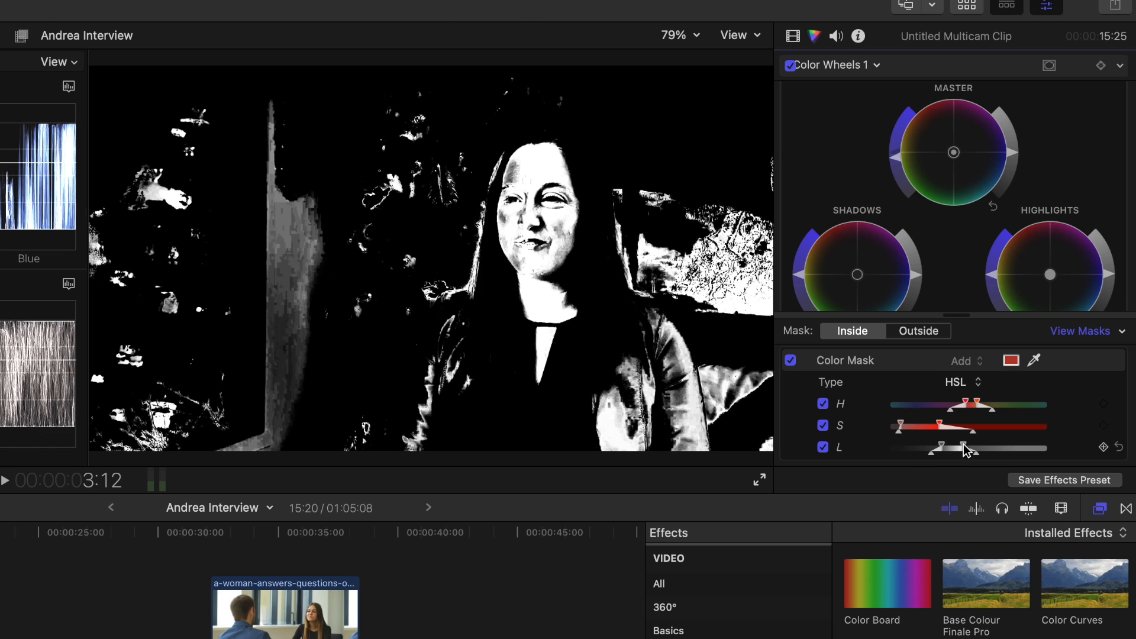
left_click(1088, 335)
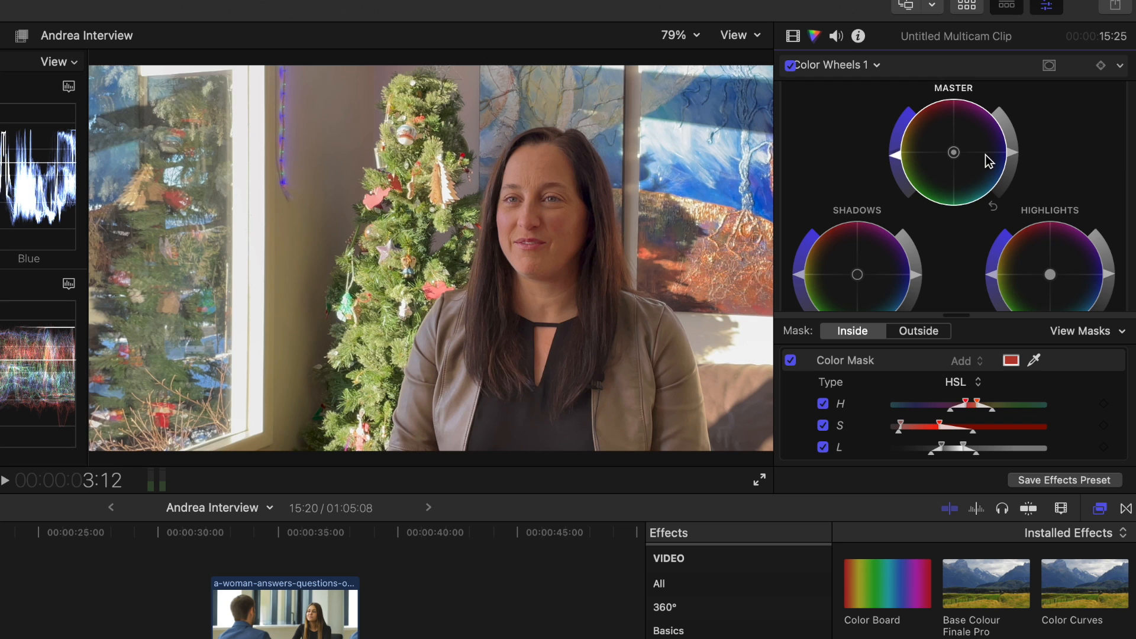
- Shift the master color slightly toward orange and raise the highlights' brightness slightly inside the skin mask
left_click_drag(955, 153, 951, 151)
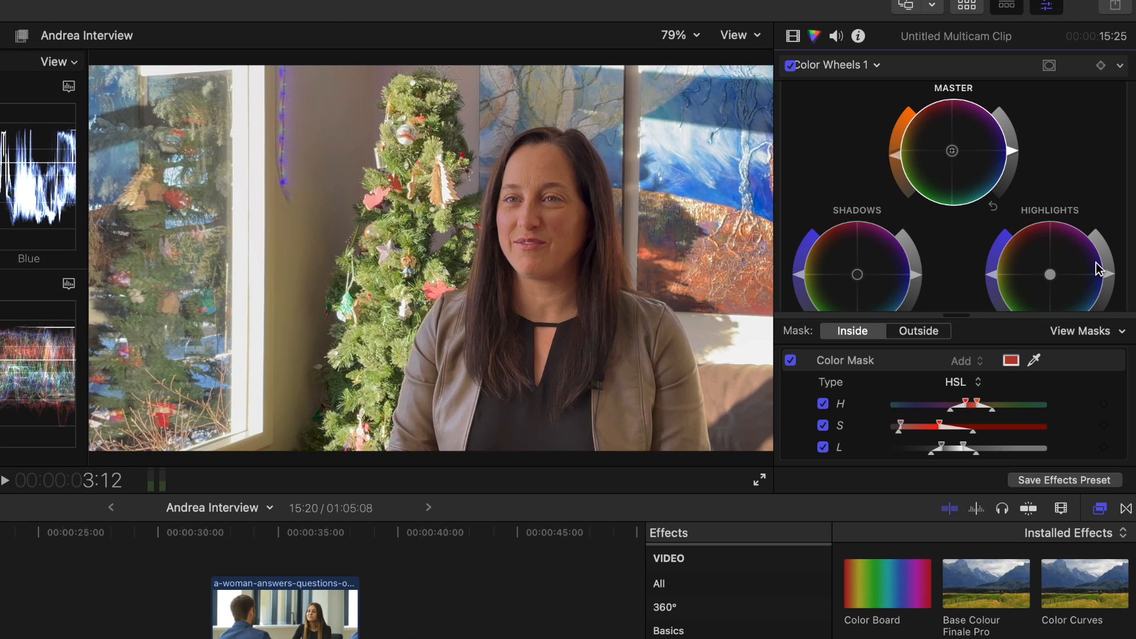
left_click(1108, 279)
- Lower the master brightness slightly for the area outside the skin mask
left_click(918, 331)
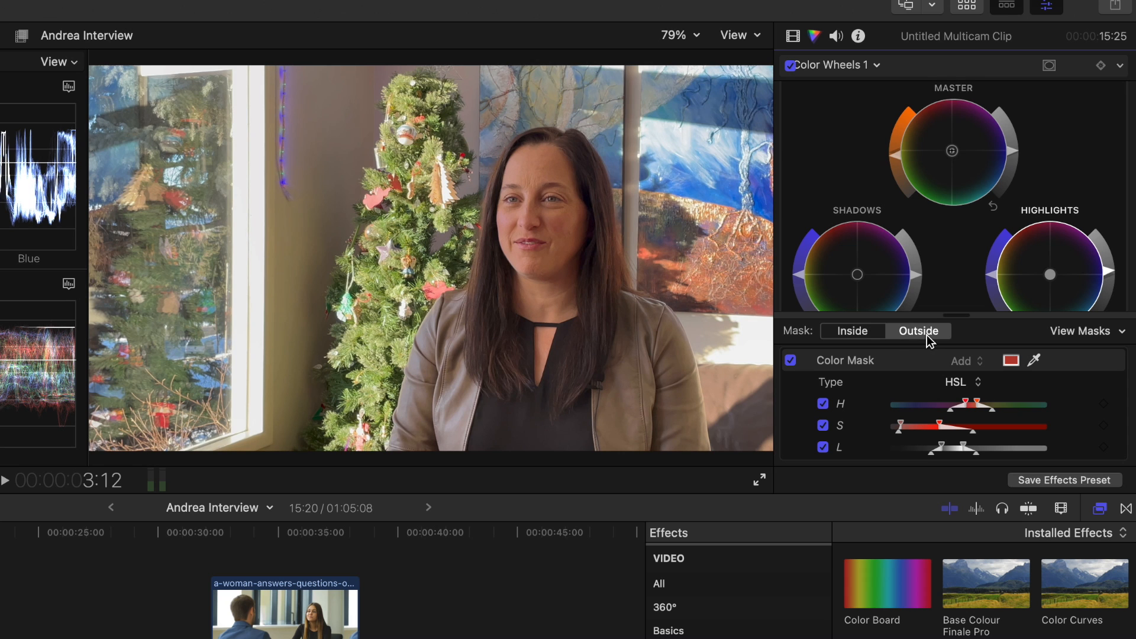
left_click_drag(1013, 151, 1013, 156)
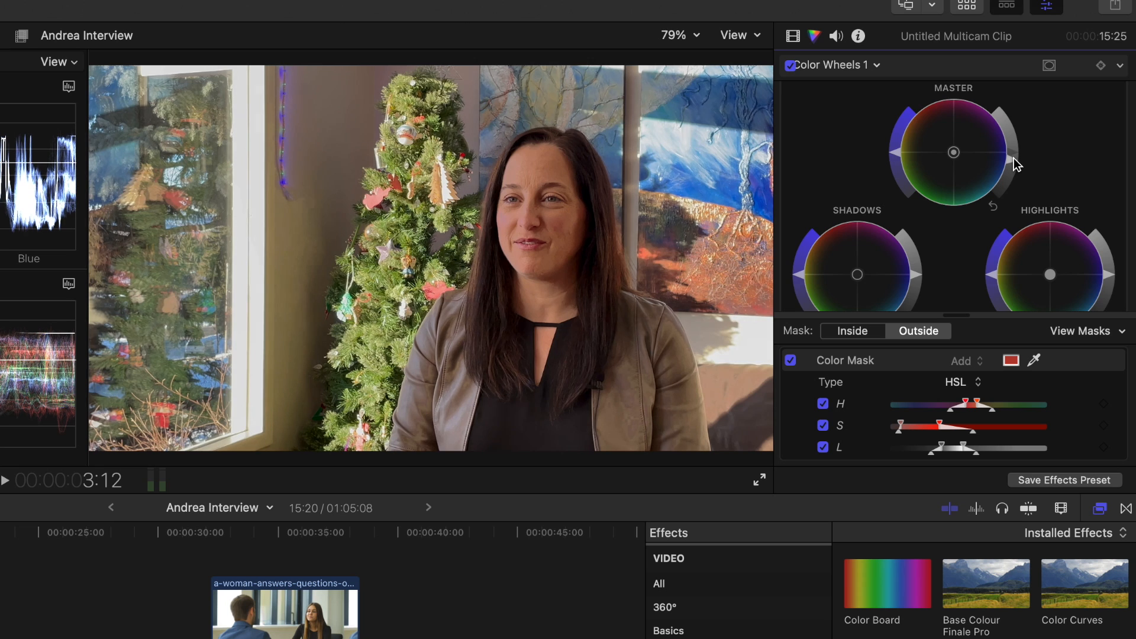
scroll(852, 185, "down", 3)
scroll(880, 185, "up", 5)
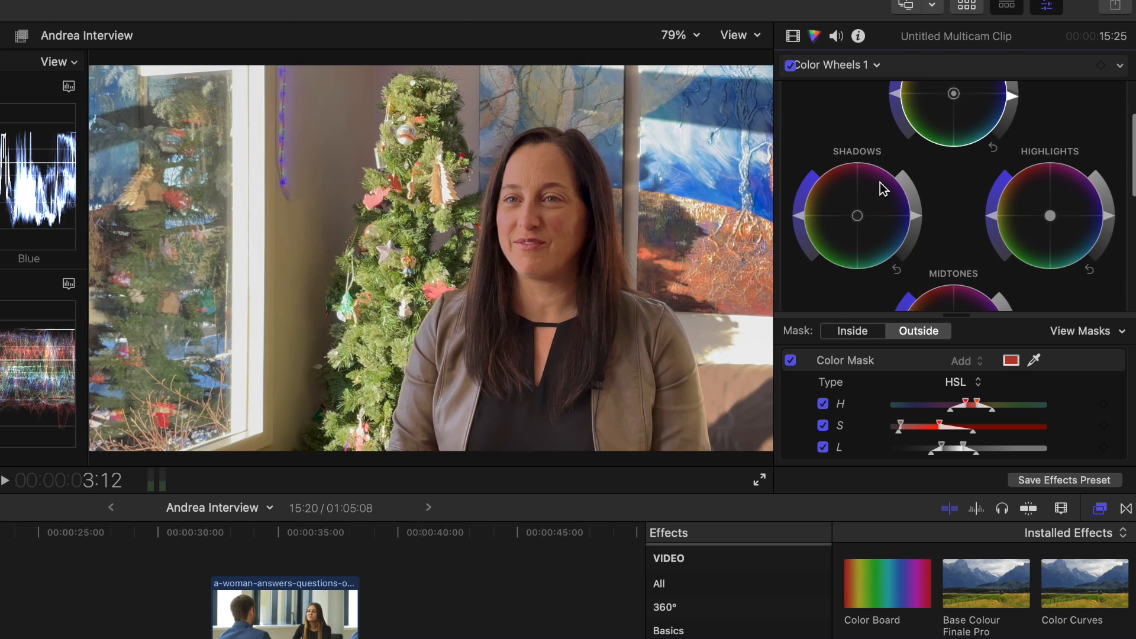
- Add a second Color Wheels correction, darken its midtones slightly, and compare the image with it off and on
left_click(829, 65)
left_click(884, 172)
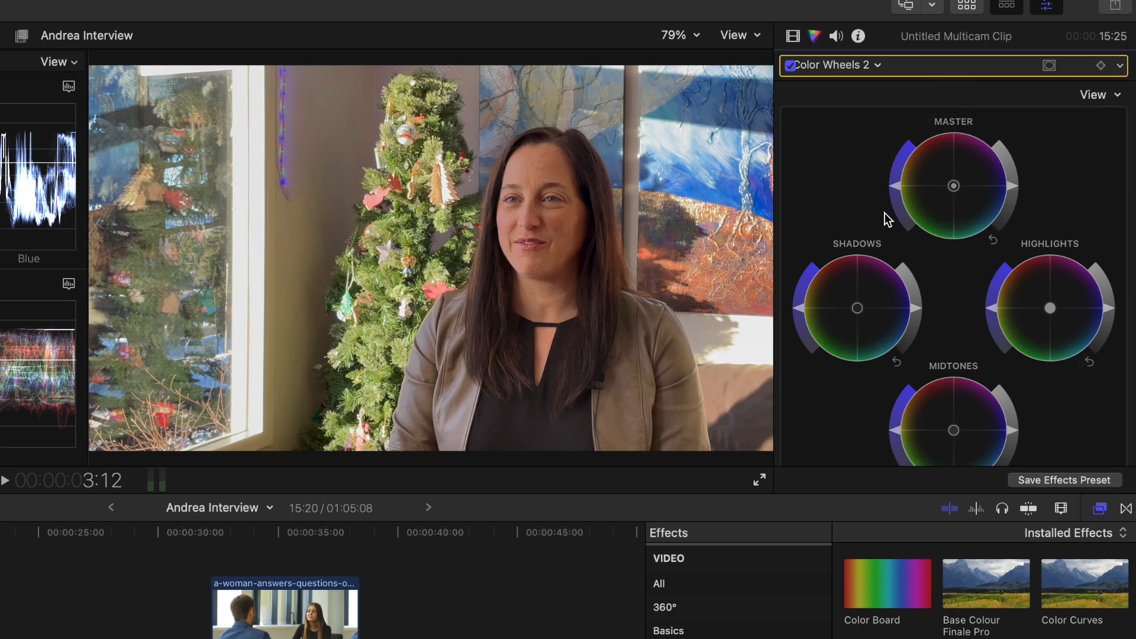
scroll(885, 213, "down", 5)
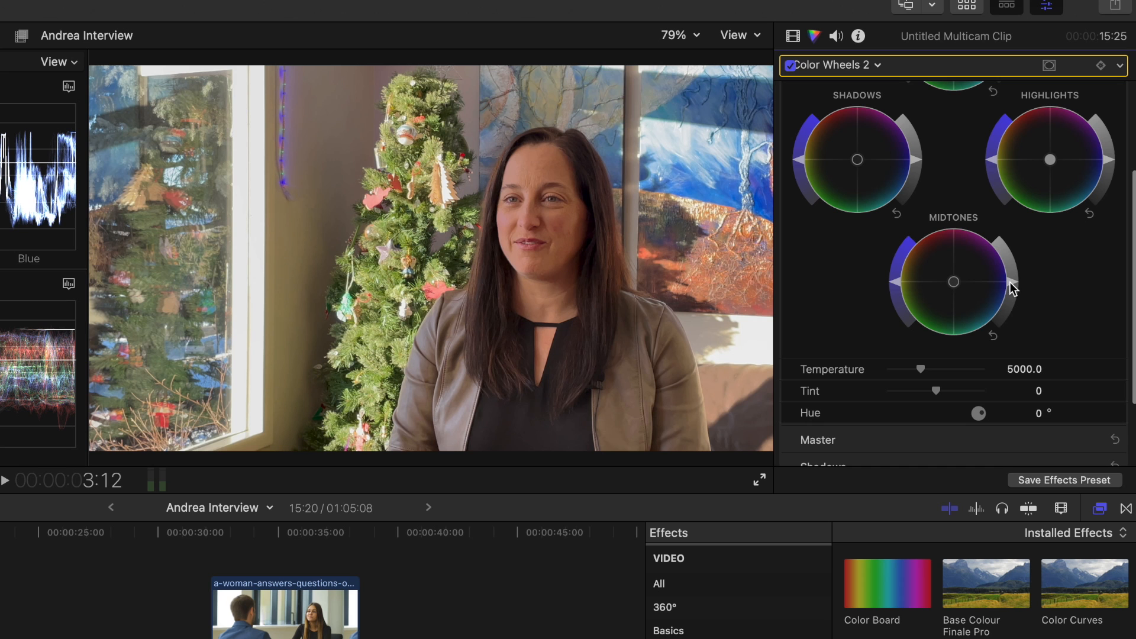
left_click_drag(1012, 280, 1012, 294)
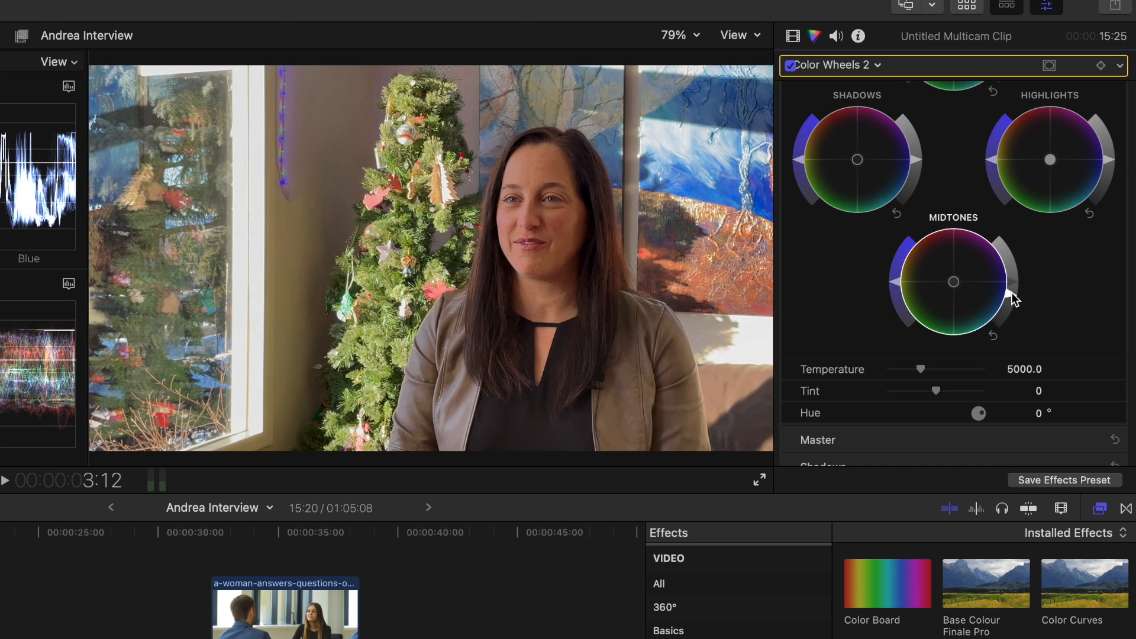
left_click(791, 67)
left_click(792, 67)
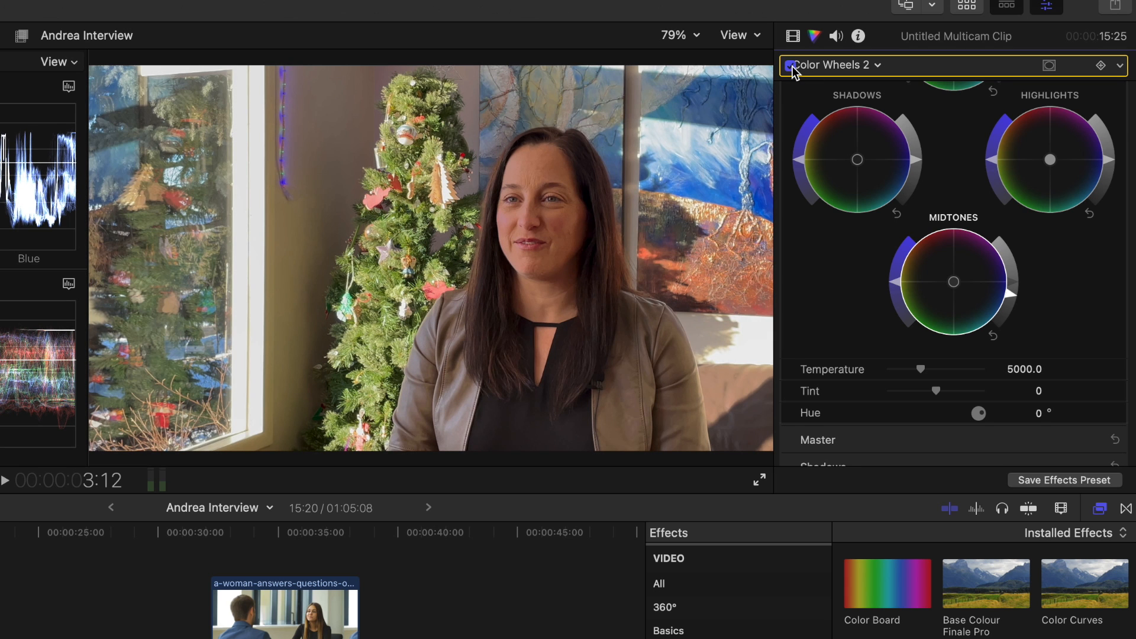
- Add a Color Curves correction and shape the luma curve into a subtle S-curve with one shadow and one highlight point
scroll(1029, 249, "up", 5)
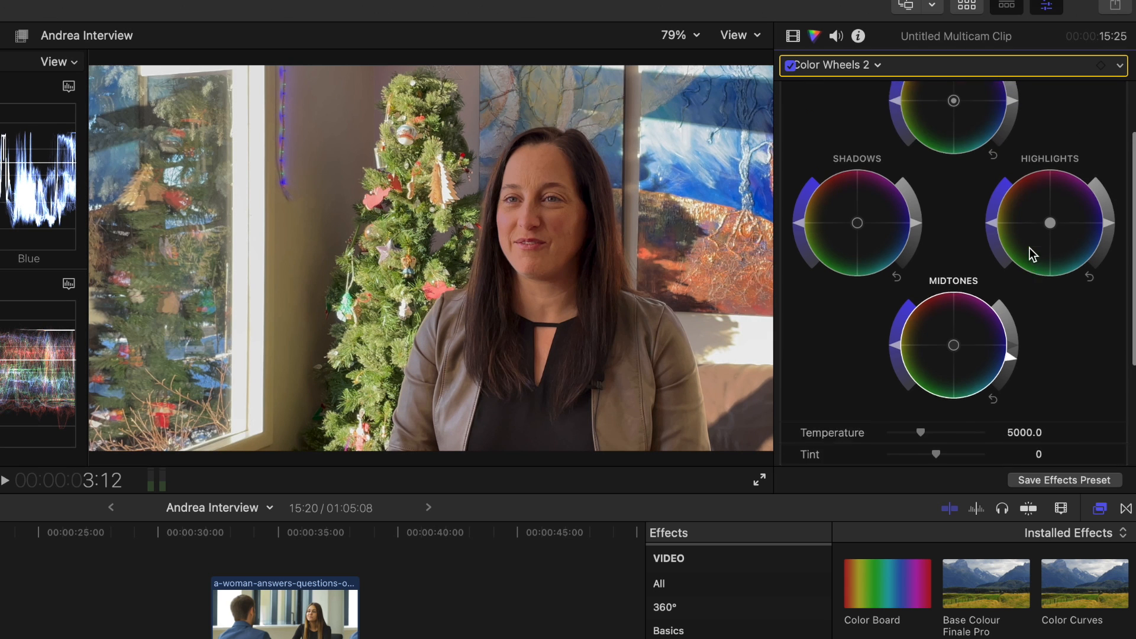
left_click(853, 65)
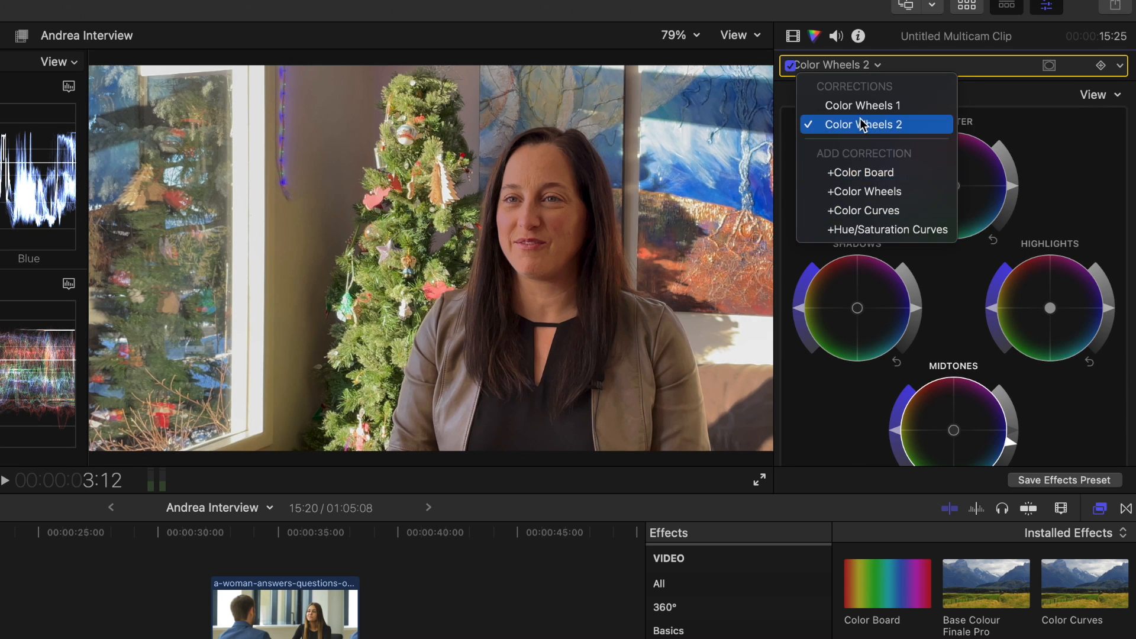
left_click(868, 210)
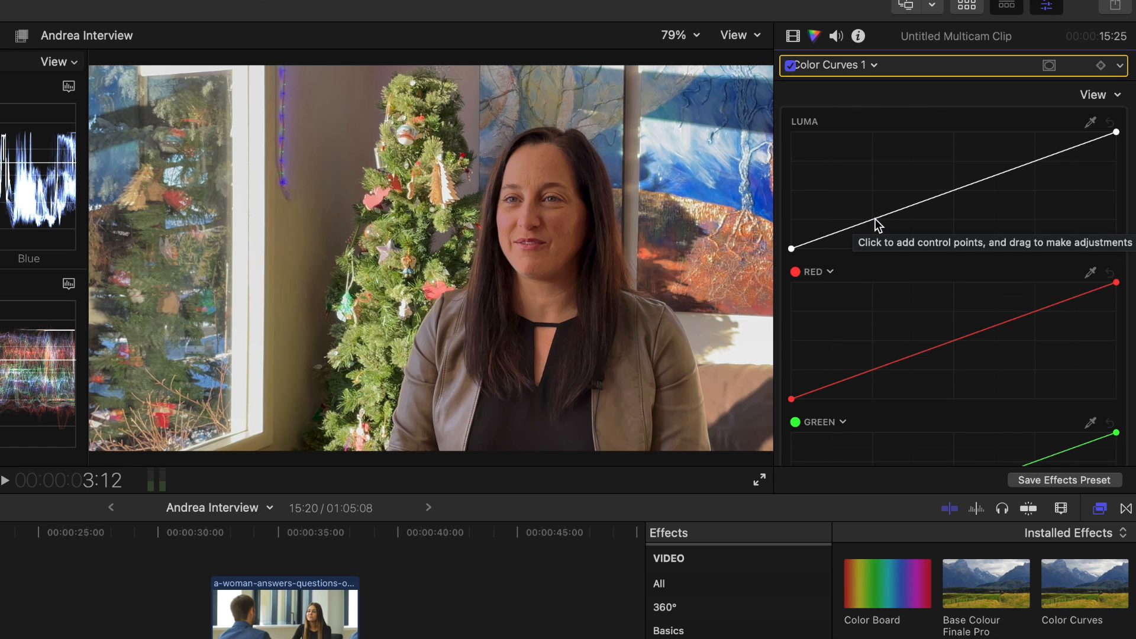
left_click(872, 220)
left_click(1040, 160)
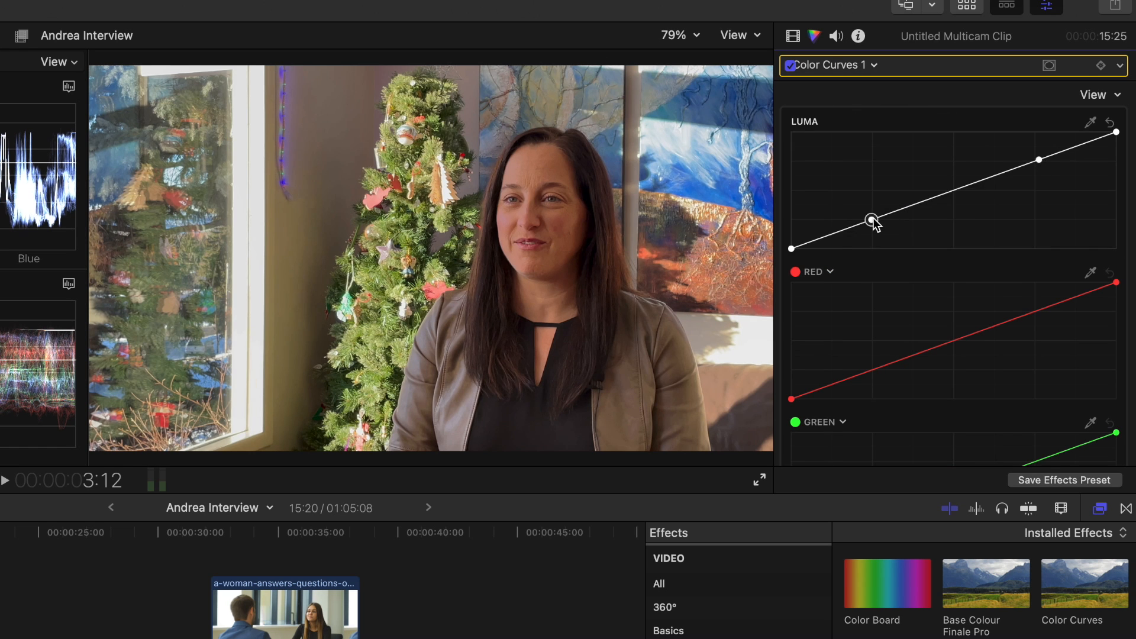
left_click_drag(873, 220, 875, 222)
left_click_drag(1039, 159, 1036, 157)
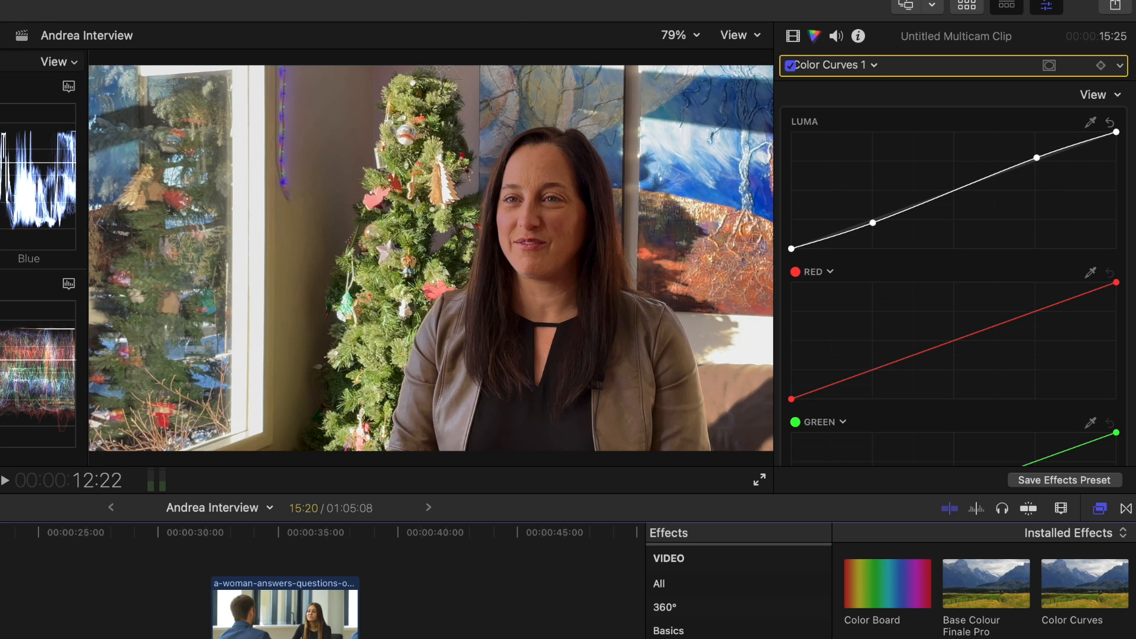
- Add a Hue/Saturation Curves correction to the first interview clip and look through its curves
scroll(992, 304, "down", 2)
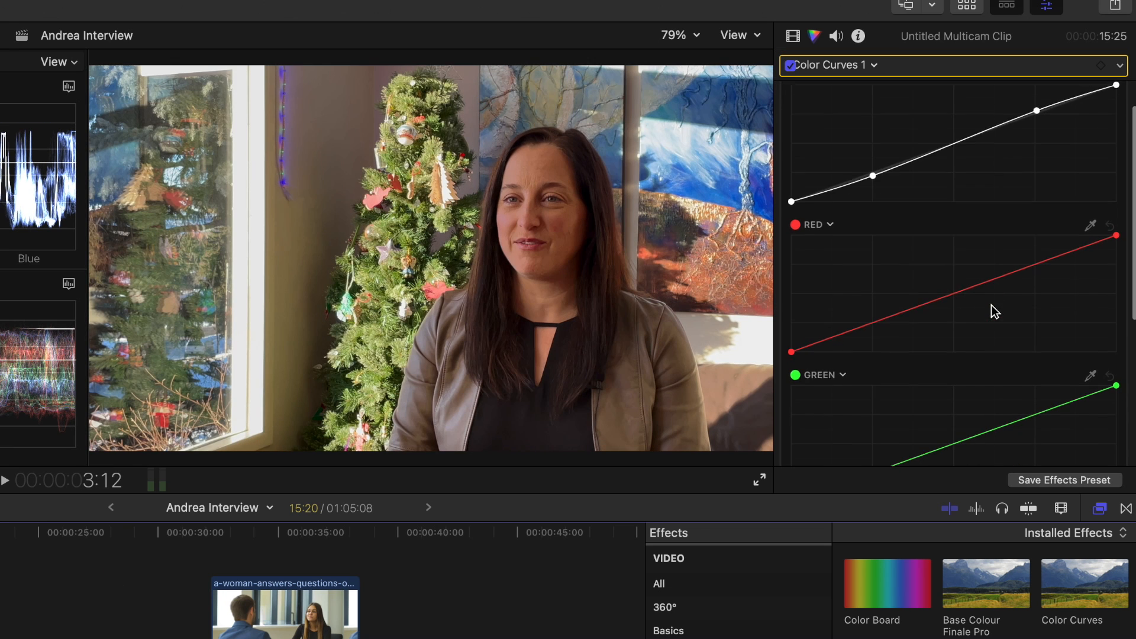
left_click(852, 65)
left_click(842, 256)
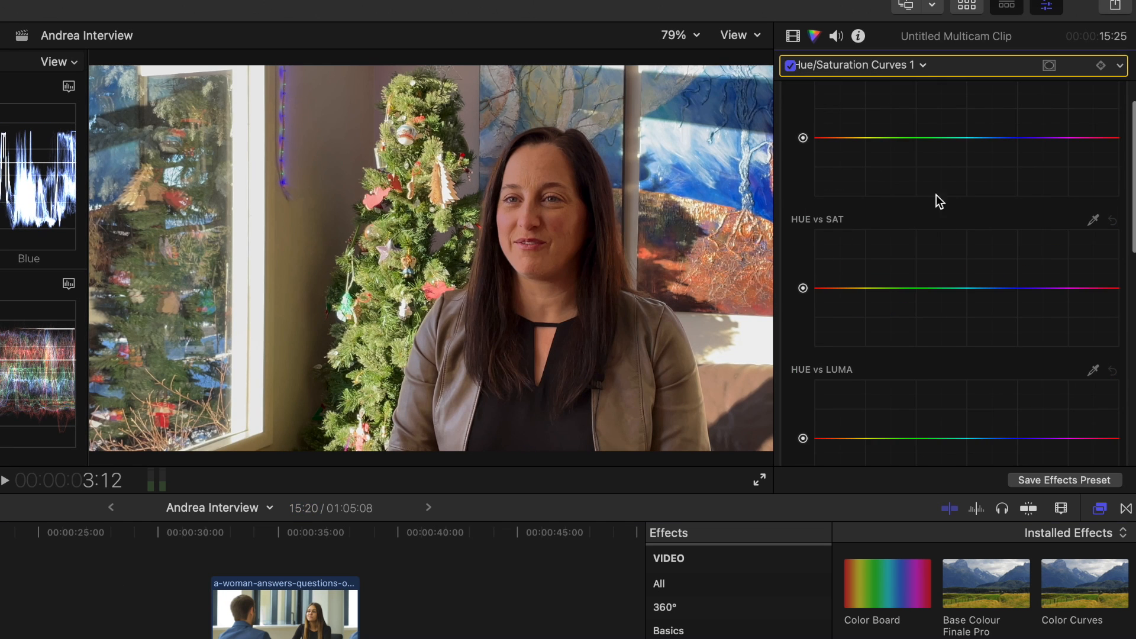
scroll(954, 179, "up", 2)
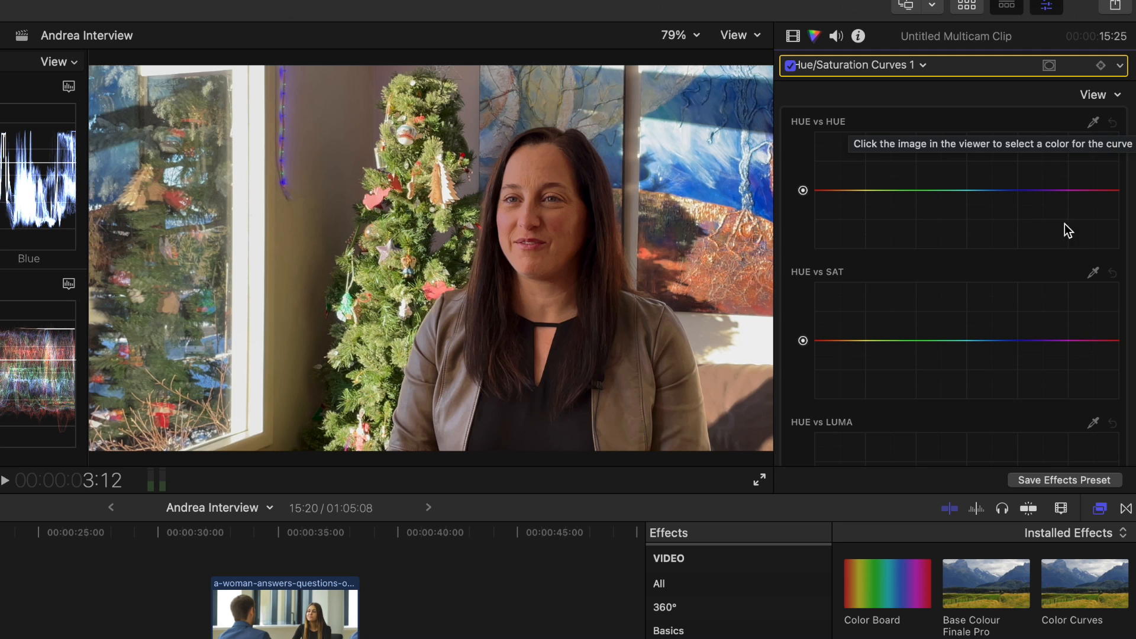
scroll(1039, 318, "down", 8)
scroll(1039, 319, "up", 4)
scroll(1039, 319, "up", 2)
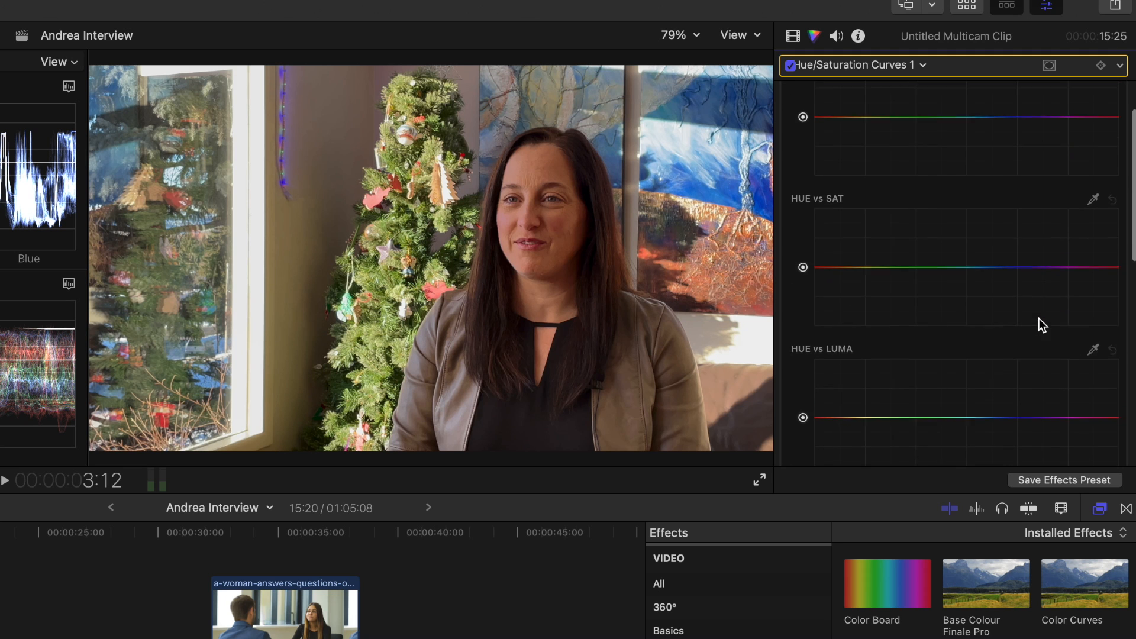
- Sample the Christmas tree's green for the Hue vs Sat curve and lower that hue's saturation slightly
left_click(1094, 214)
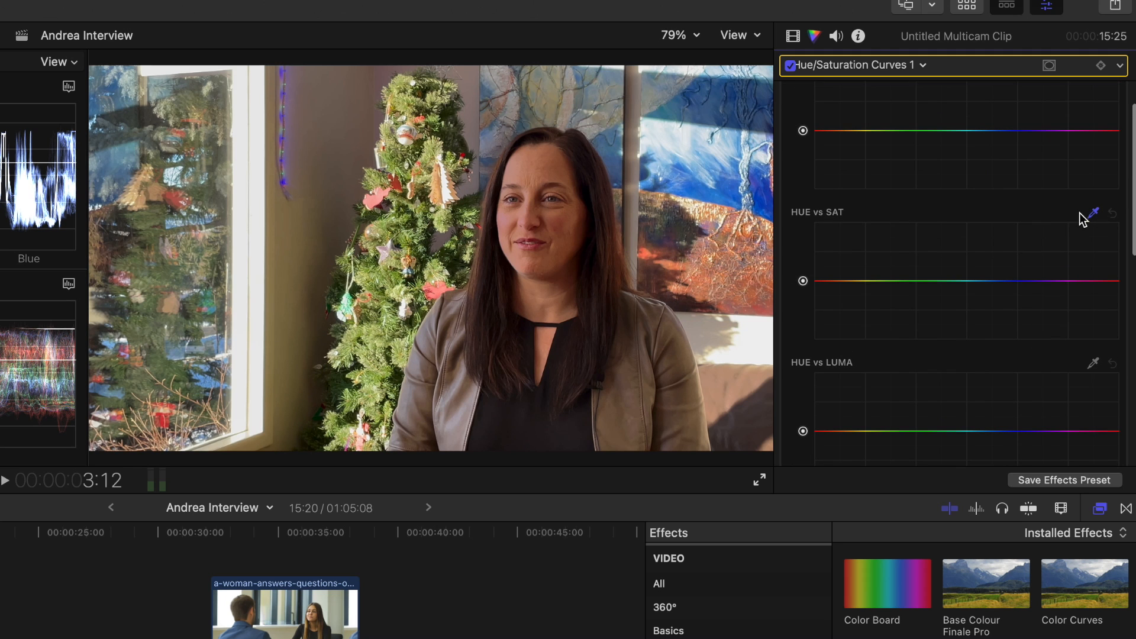
left_click(407, 216)
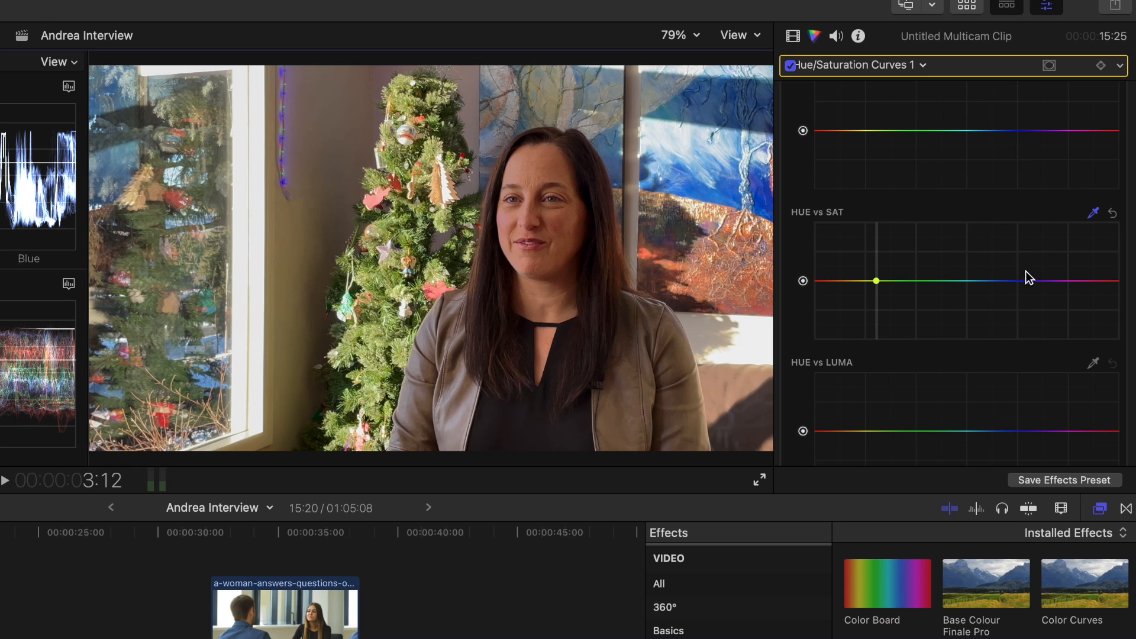
left_click_drag(877, 280, 883, 286)
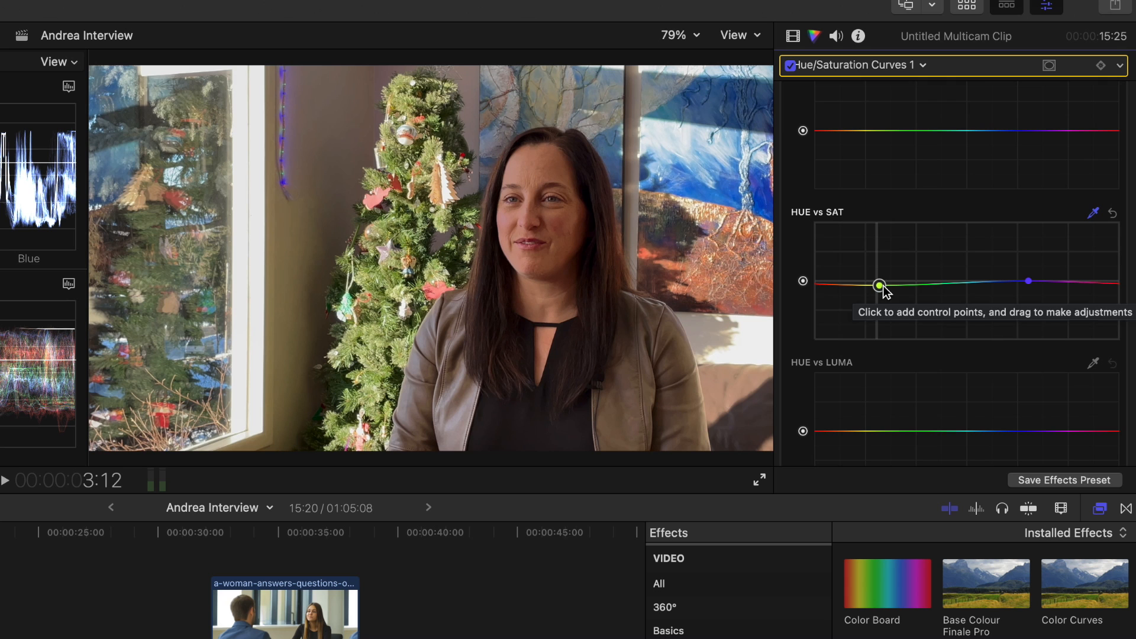
- Sample the Christmas tree's green for the Hue vs Luma curve and darken that hue slightly
scroll(882, 292, "down", 2)
scroll(882, 198, "up", 3)
scroll(961, 370, "down", 5)
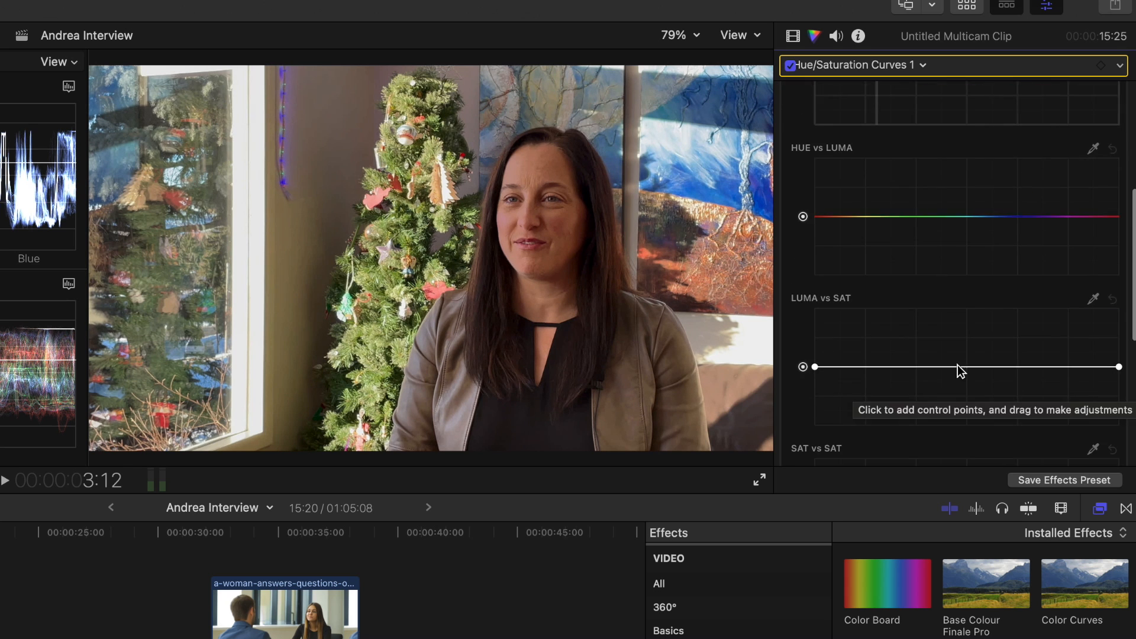
scroll(1118, 216, "up", 2)
left_click(1093, 227)
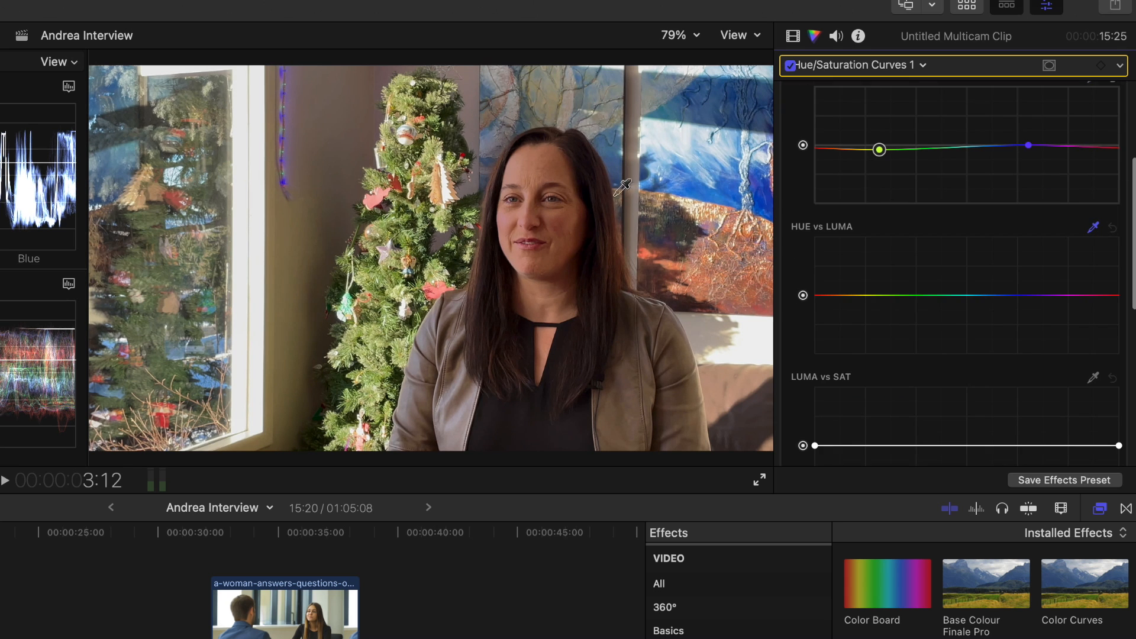
left_click(406, 233)
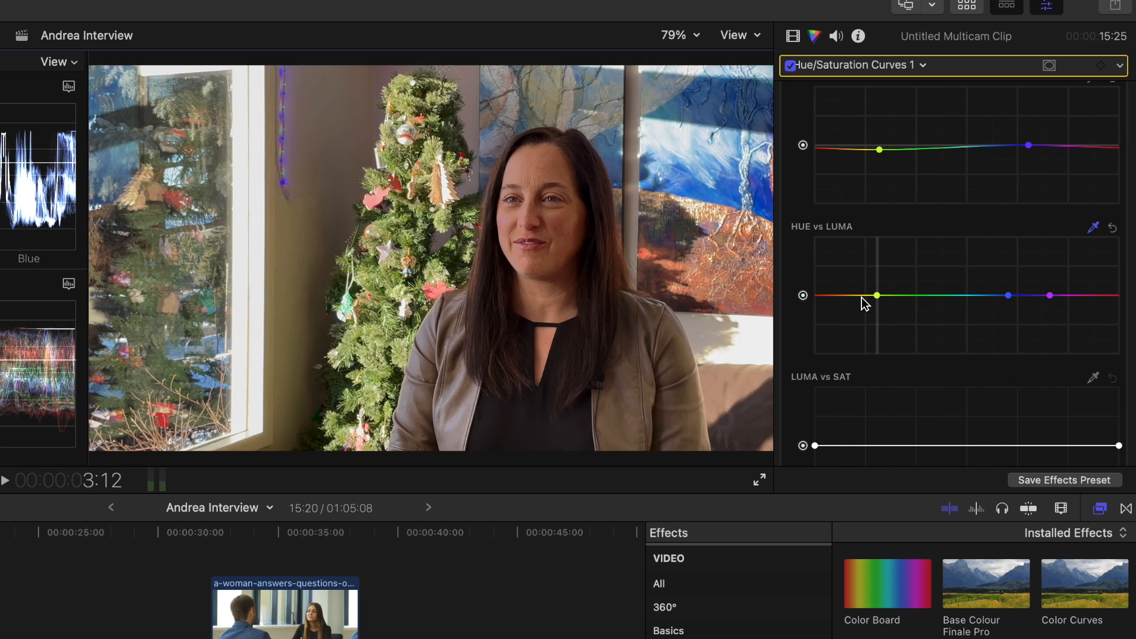
left_click_drag(880, 296, 880, 305)
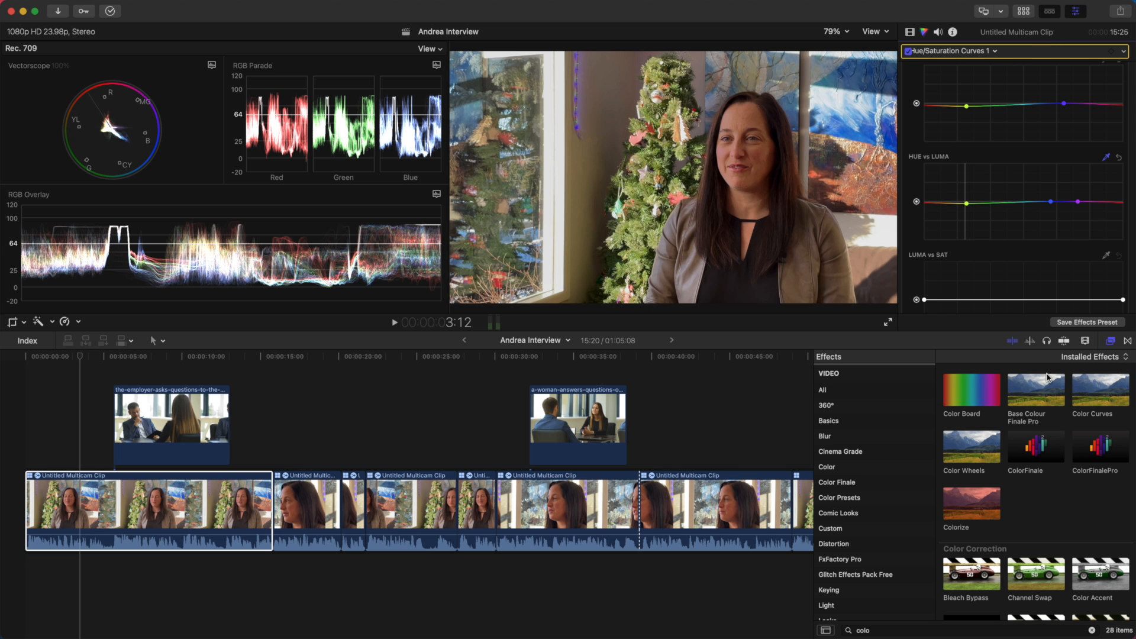
- Search the effects for "vi" and apply the Vignette effect to the first interview clip
left_click(902, 629)
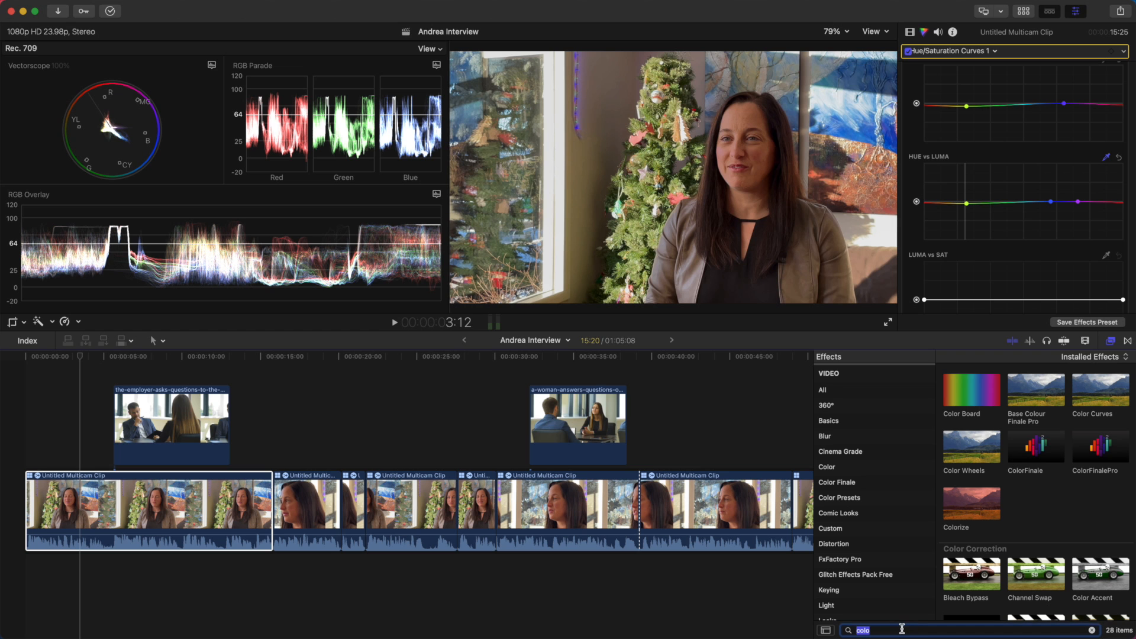
type("vi")
scroll(1092, 506, "down", 2)
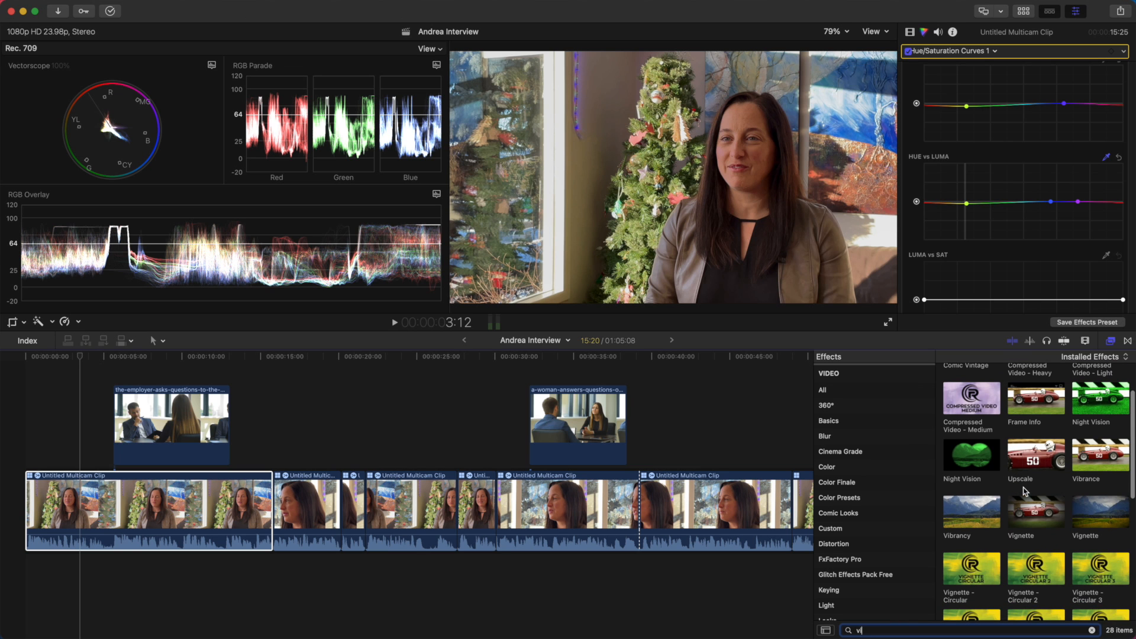
double_click(1092, 507)
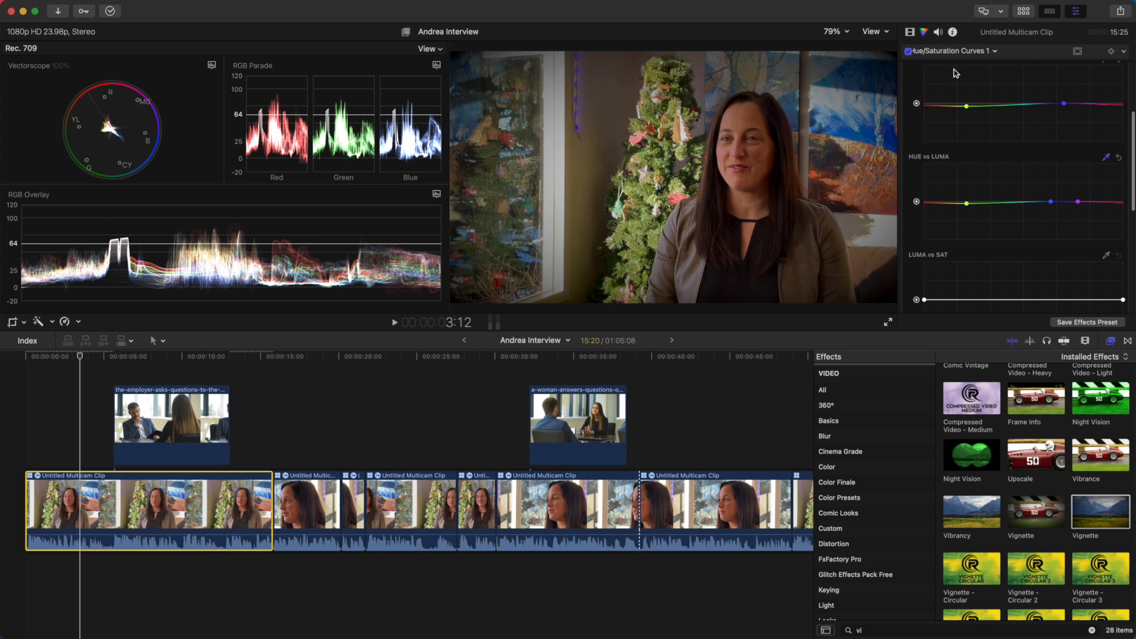
- Soften the first interview clip's vignette by setting its Darken value to 0.56
left_click(911, 37)
scroll(1040, 166, "down", 3)
left_click_drag(1033, 196, 1010, 196)
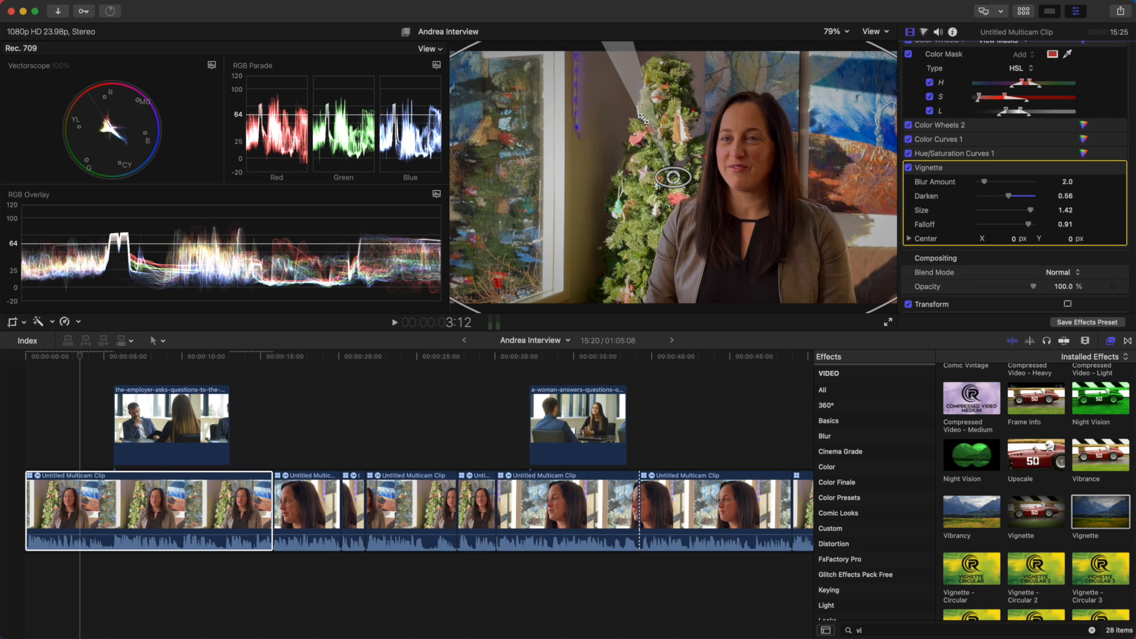
- Toggle all effects on the first interview clip off and on to compare before and after, and play the graded clip
scroll(923, 65, "up", 2)
left_click(910, 45)
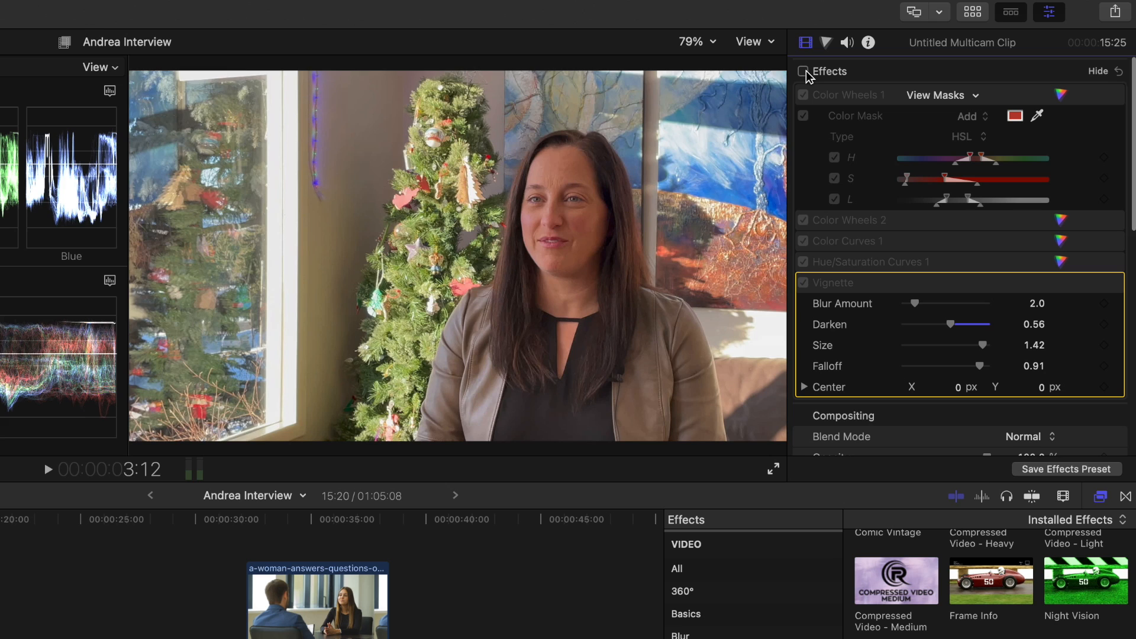
left_click(803, 71)
key("space")
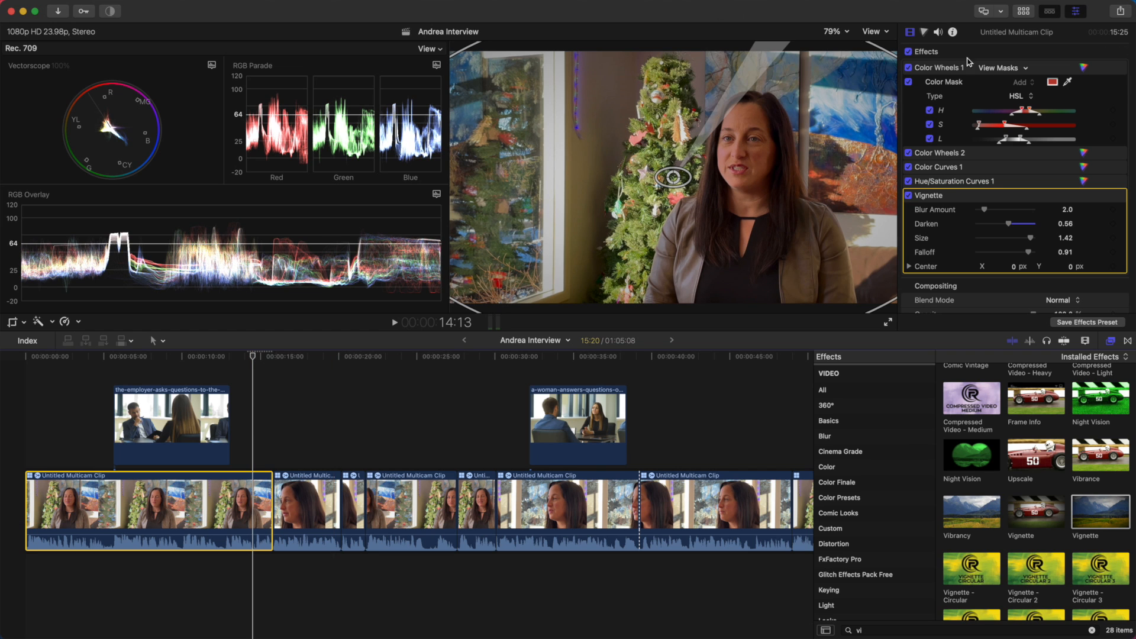
left_click(971, 67)
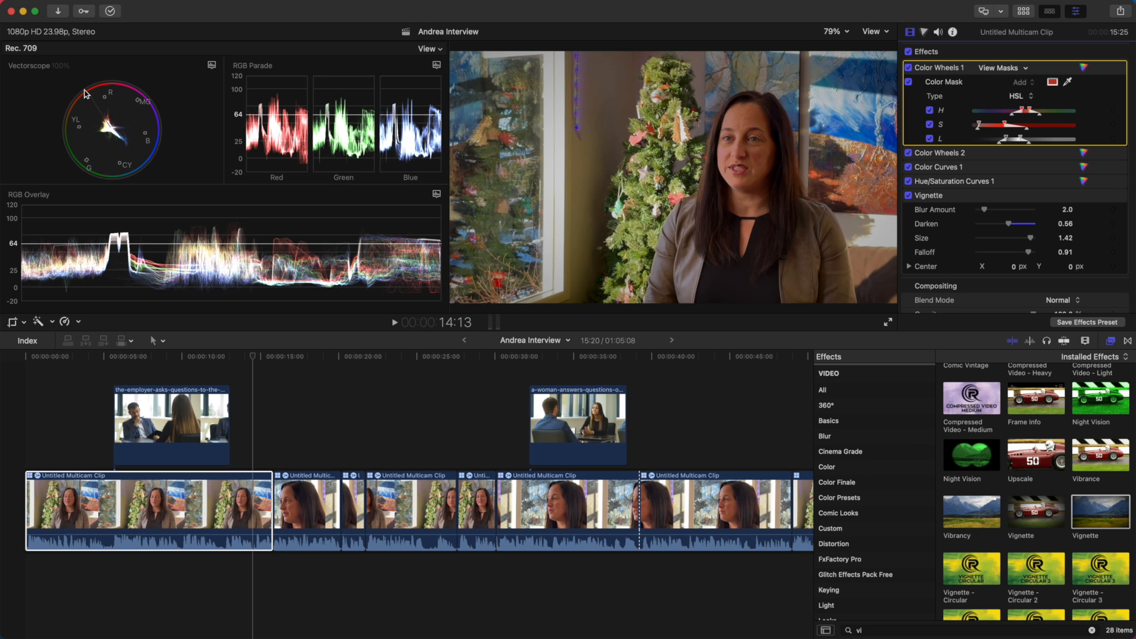
left_click(700, 114)
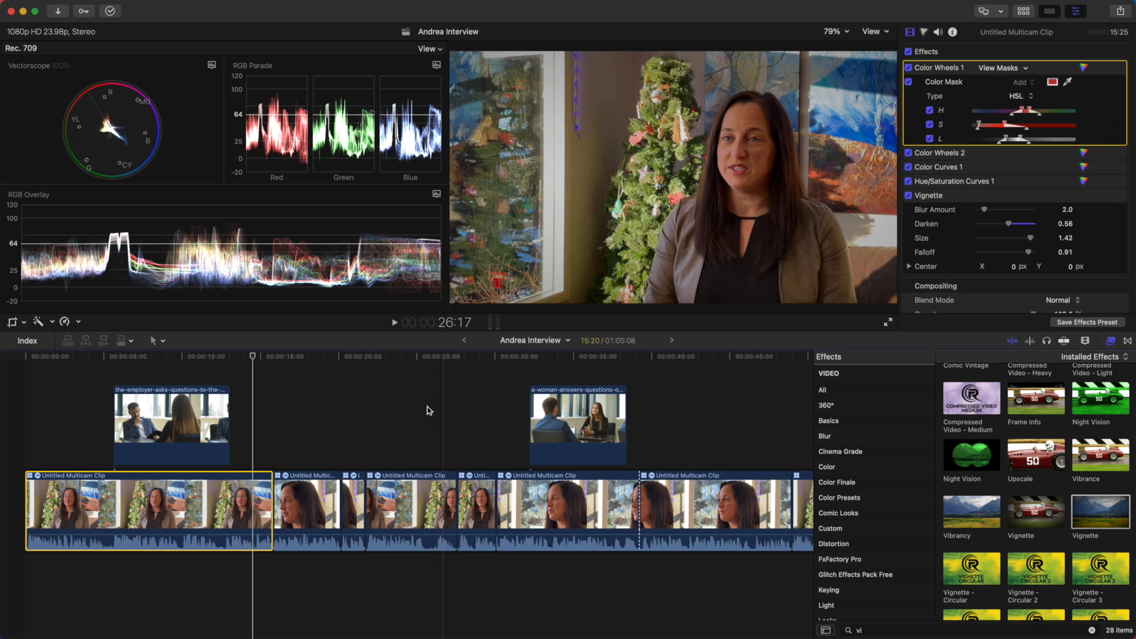
left_click(317, 483)
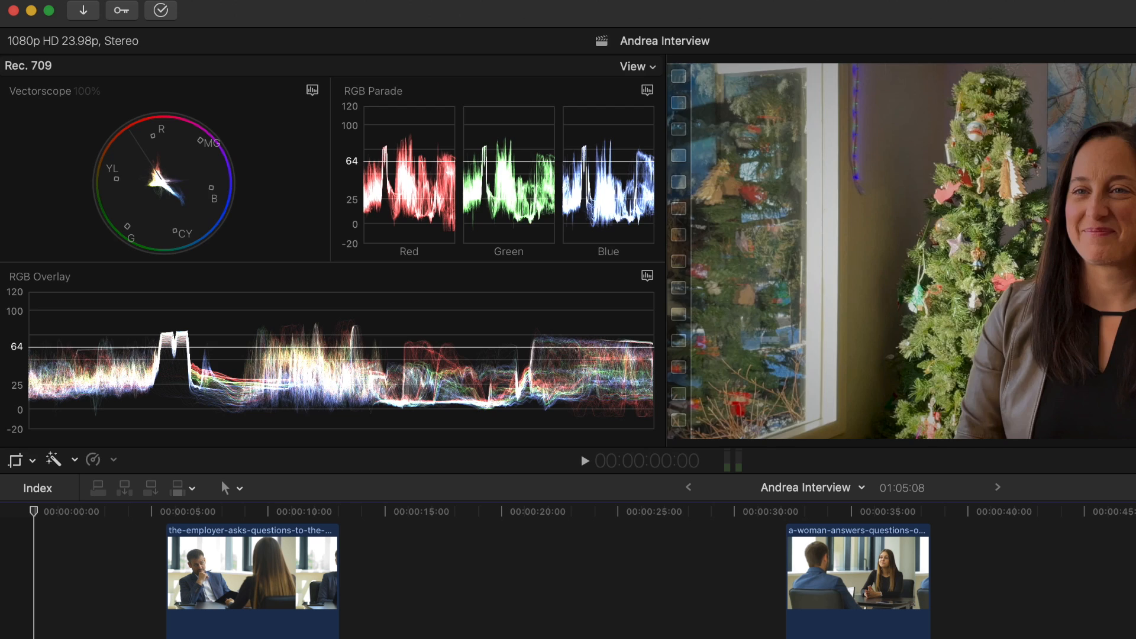
- Show the media browser in list view and start a new project in the Media event, with a name beginning "Soci"
key("ctrl+super+1")
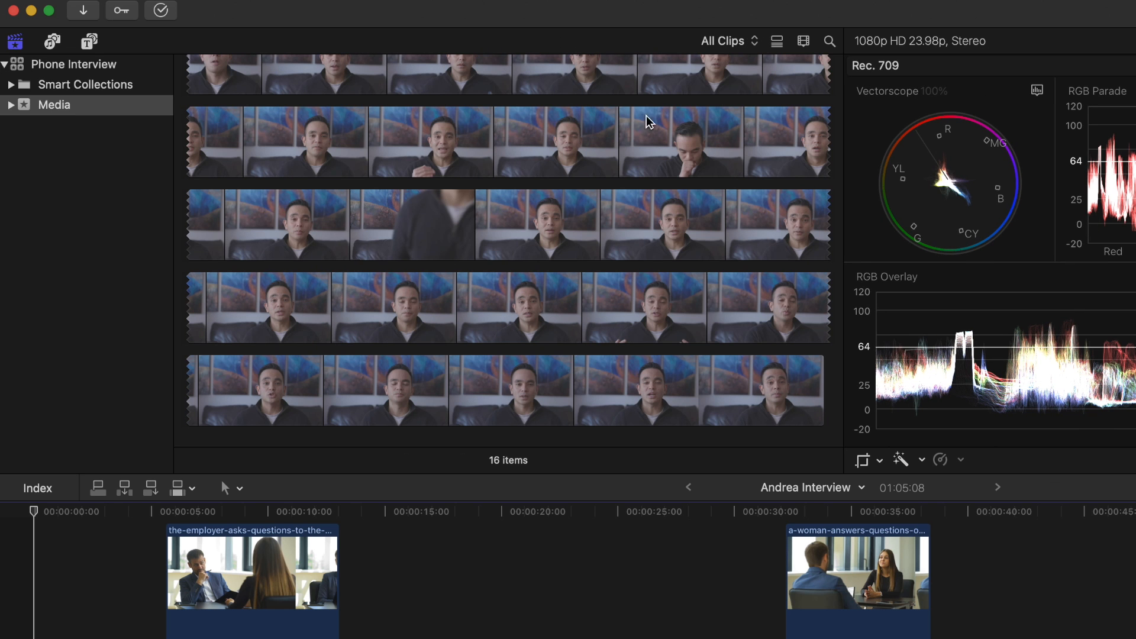
left_click(777, 41)
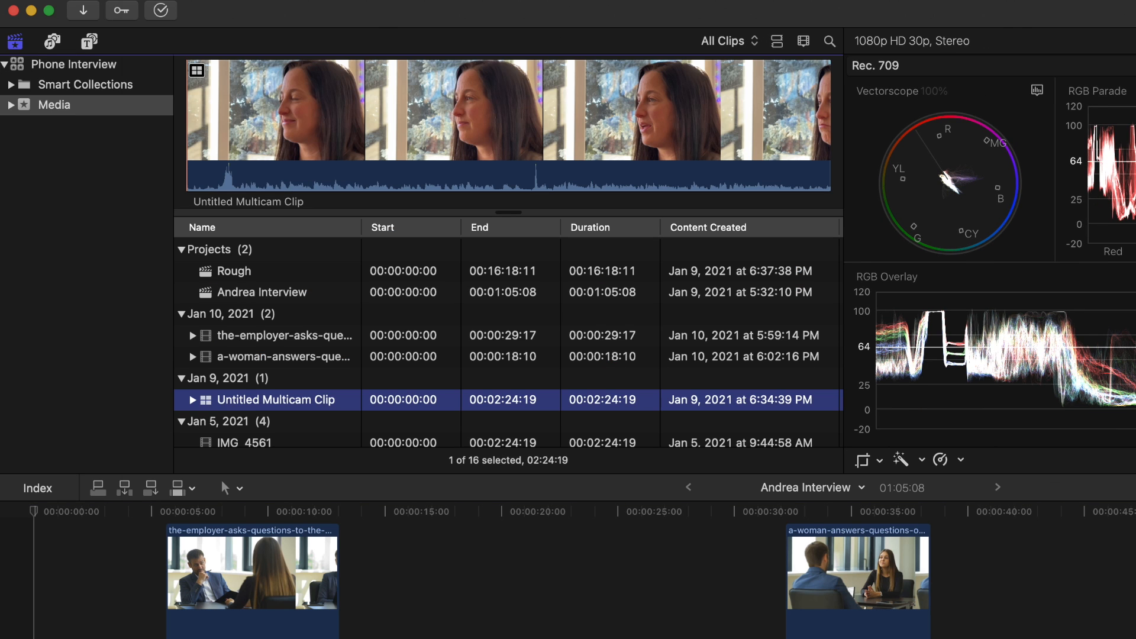
left_click(145, 0)
mouse_move(147, 13)
left_click(431, 16)
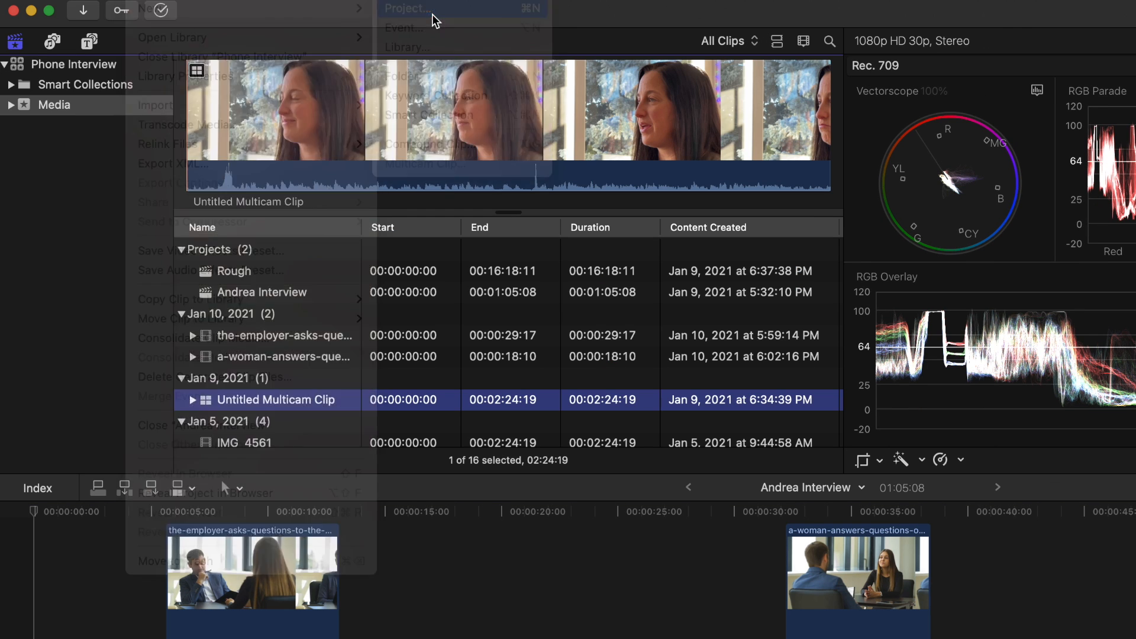
type("Soci")
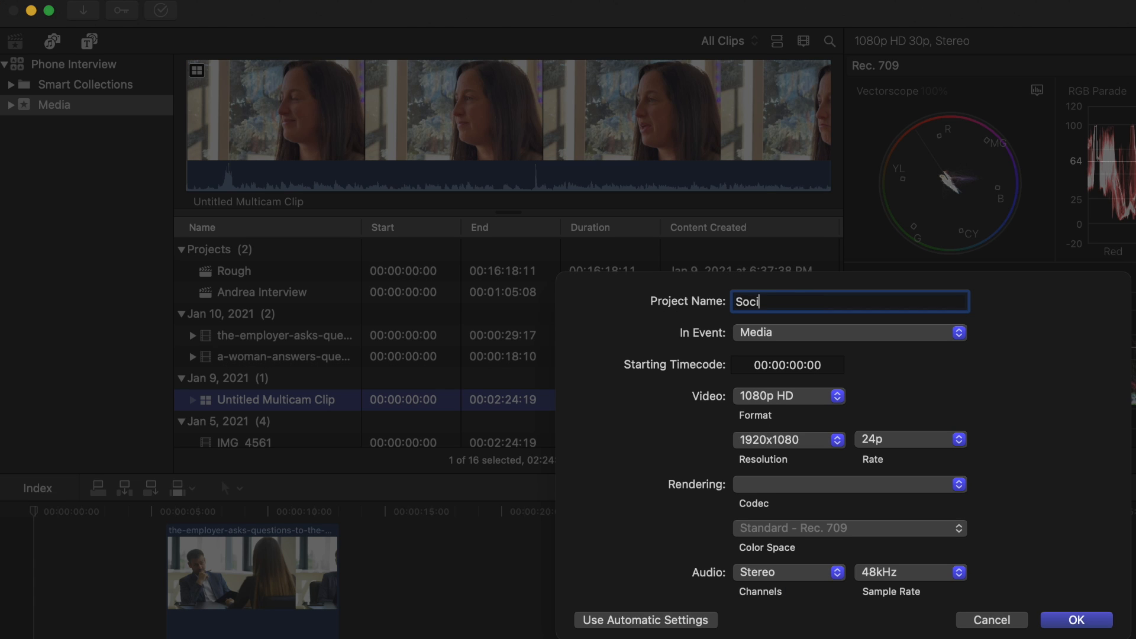